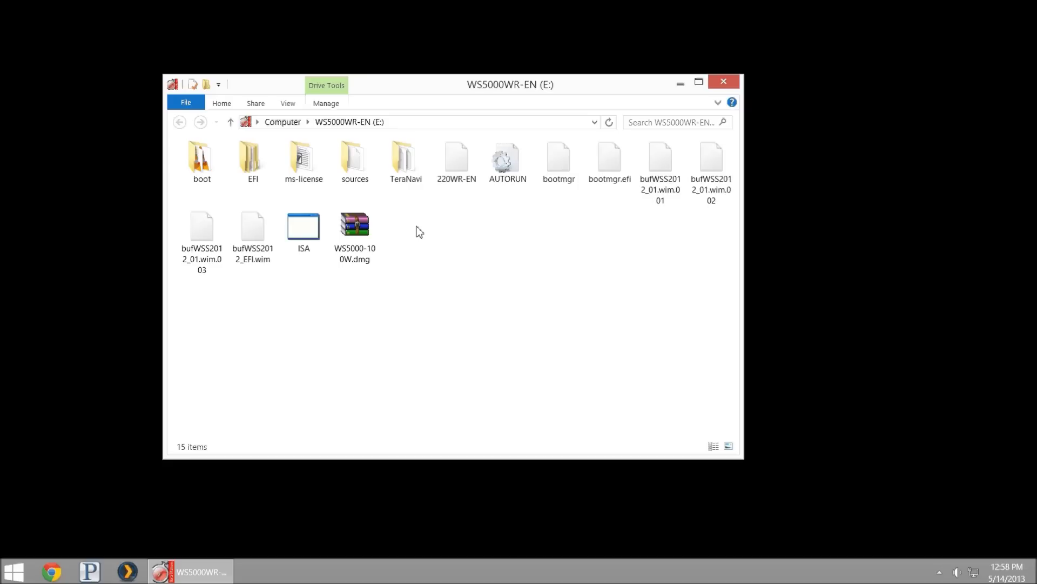
# Step: Open the TeraNavi folder on the E: disc and run TSNavi.exe
pyautogui.doubleClick(401, 181)
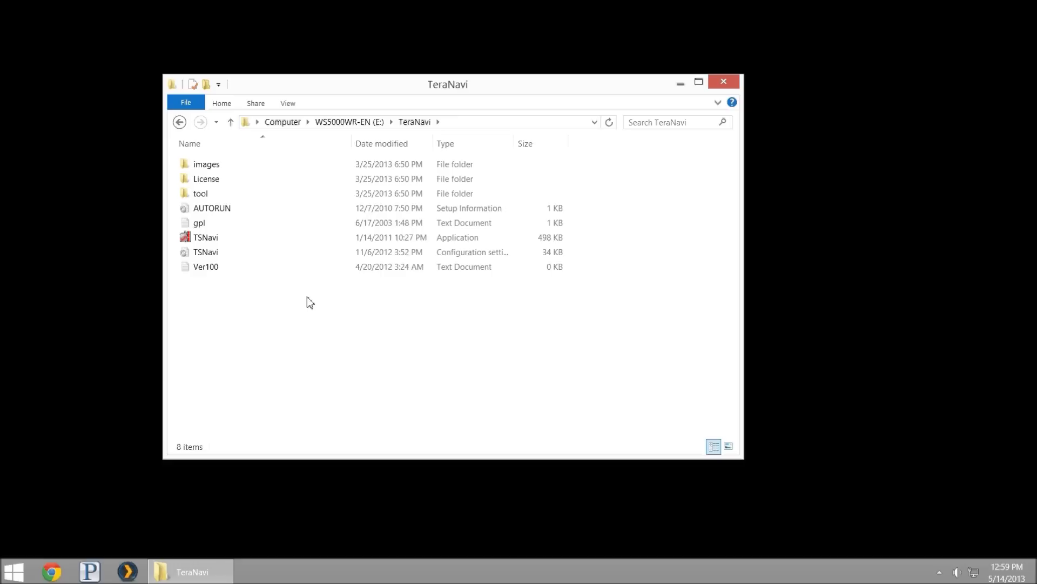
pyautogui.doubleClick(265, 242)
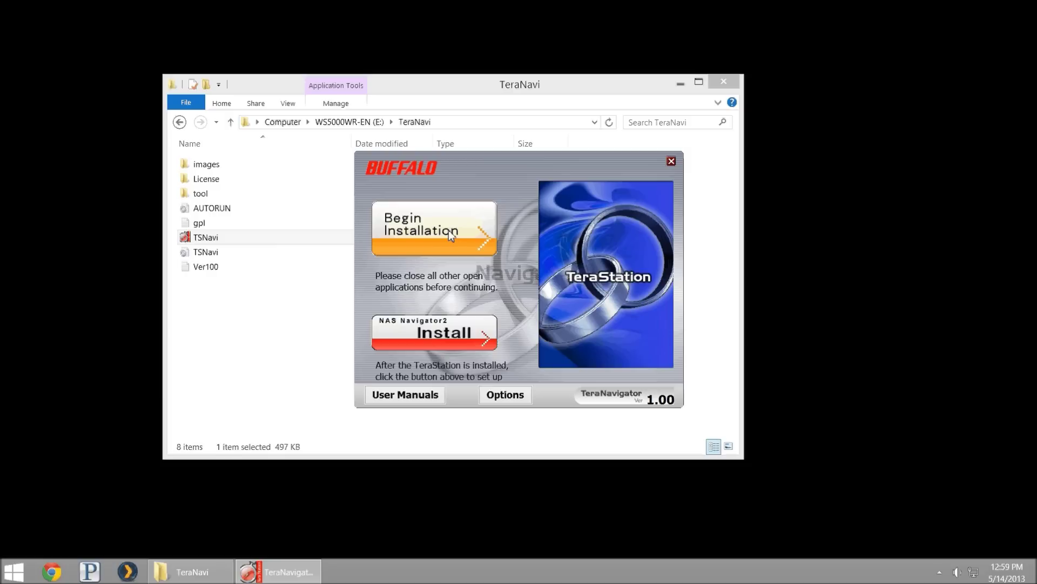
# Step: Install only NAS Navigator2, finish setup, and launch it from its new desktop shortcut
pyautogui.click(431, 339)
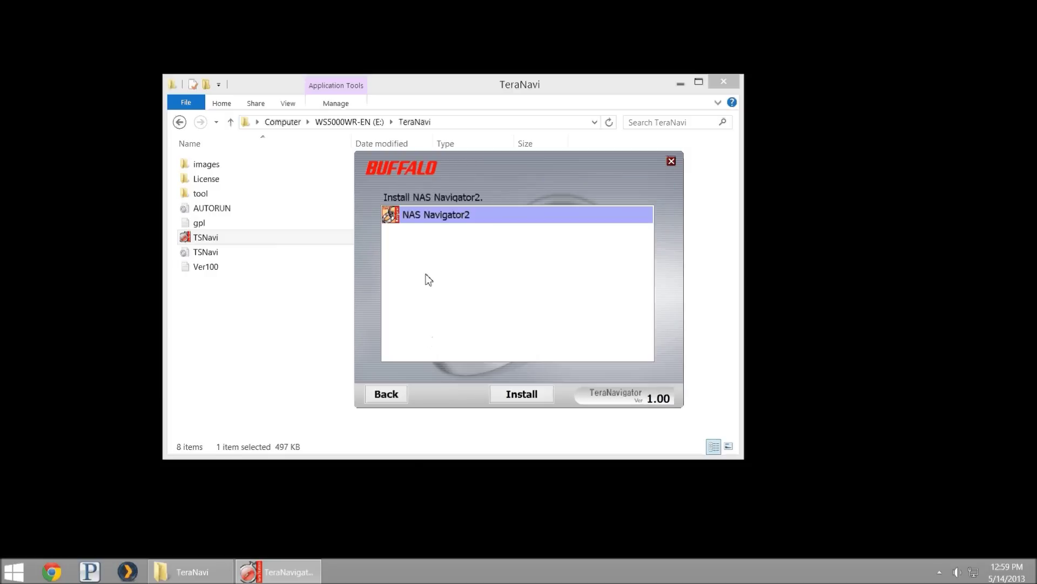
pyautogui.click(537, 399)
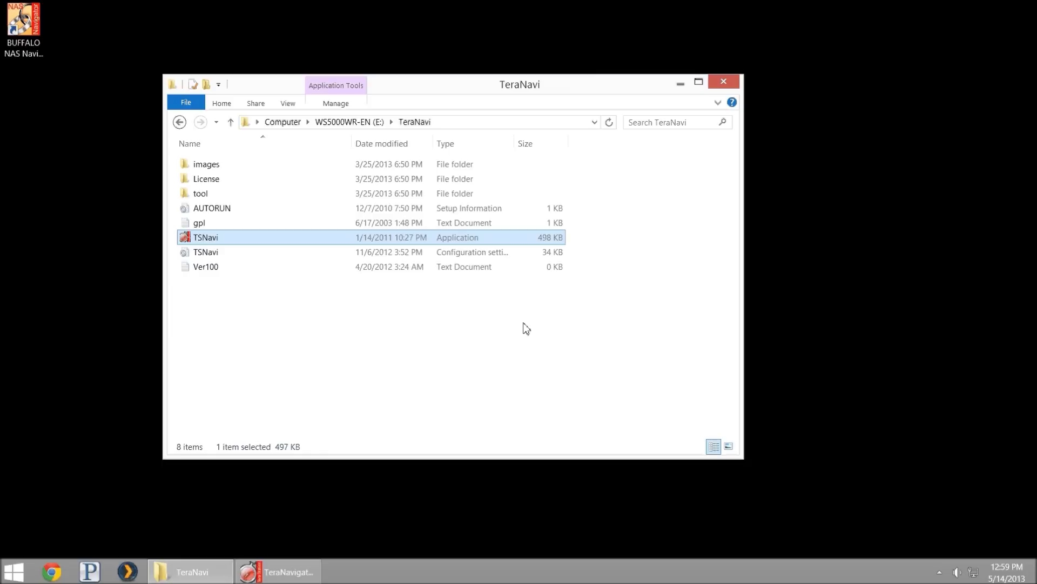
pyautogui.click(294, 574)
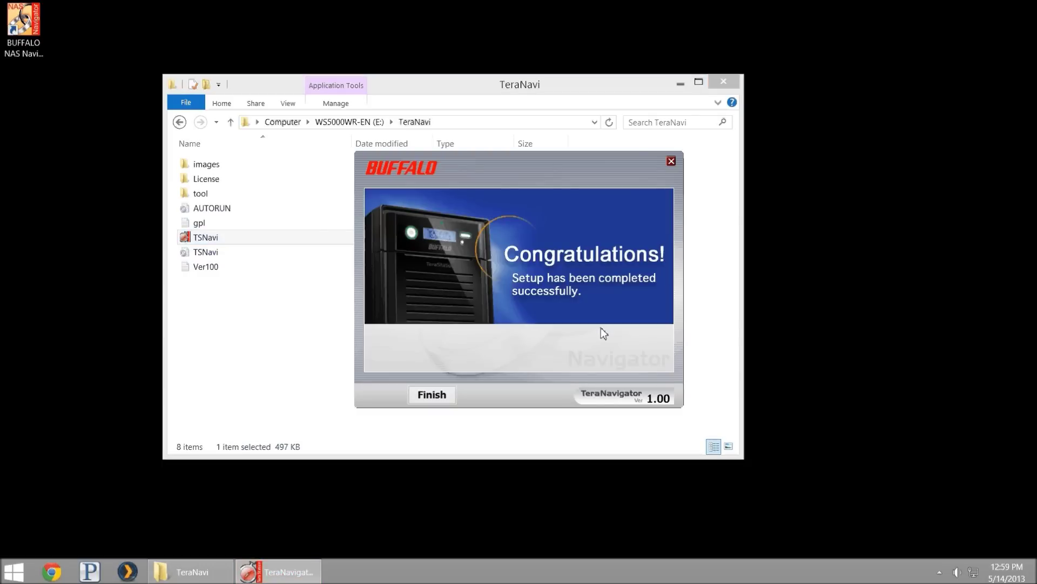
pyautogui.click(441, 395)
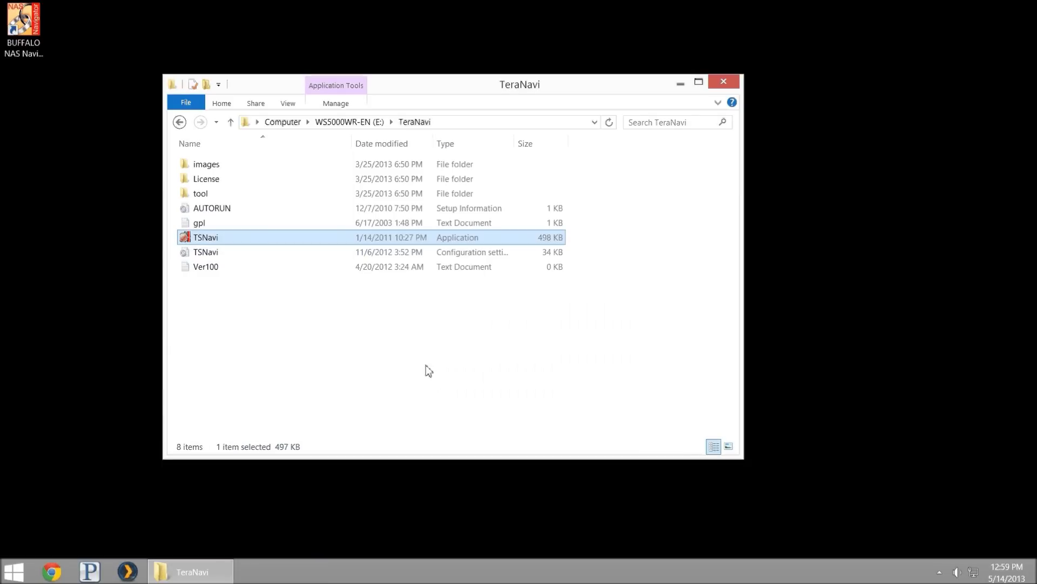
pyautogui.click(34, 39)
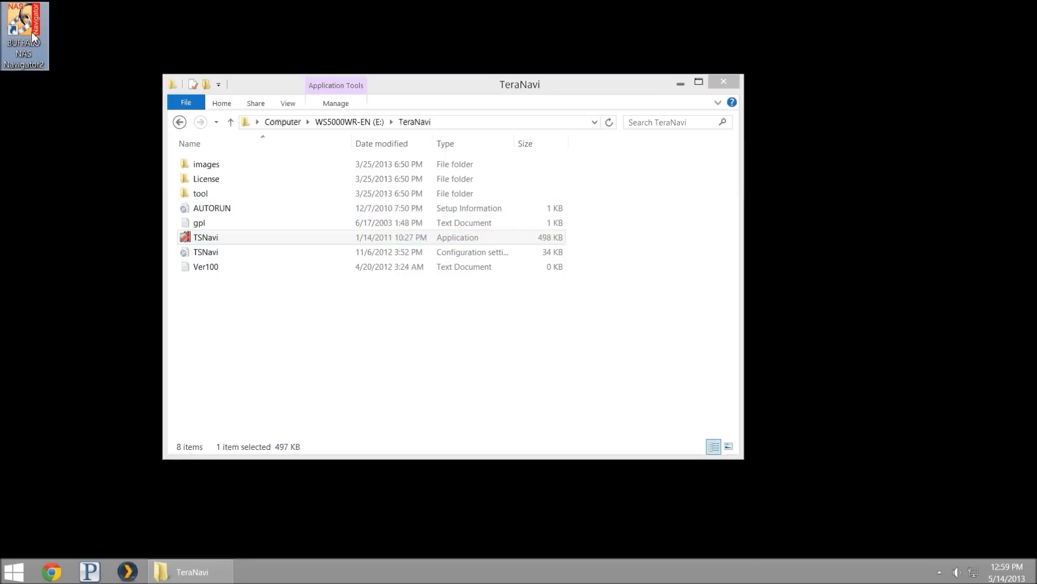
pyautogui.doubleClick(34, 38)
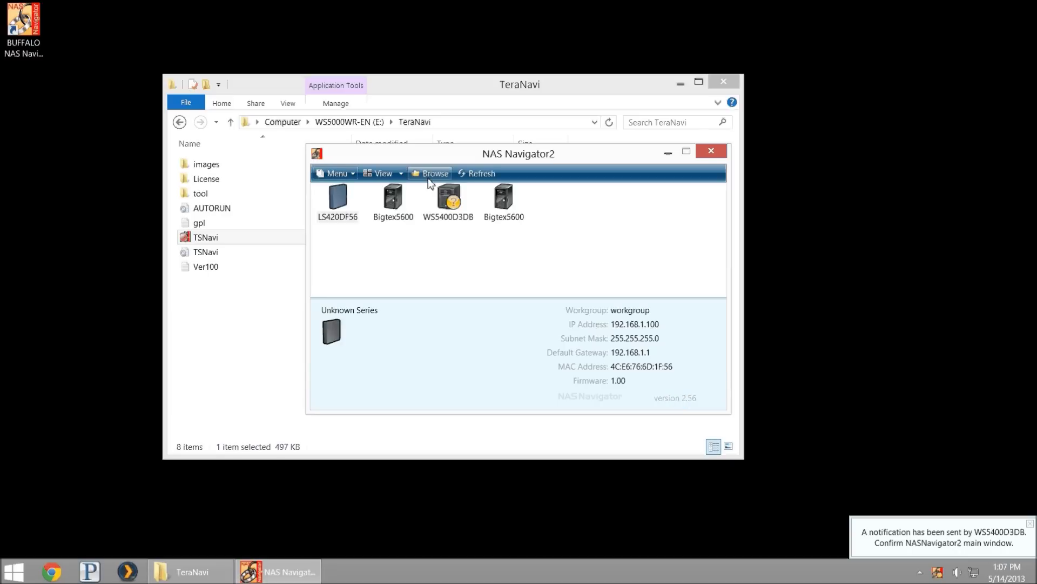
# Step: Select WS5400D3DB and dismiss the RAID rebuild notice with both 'Don't show this again' boxes ticked
pyautogui.click(583, 276)
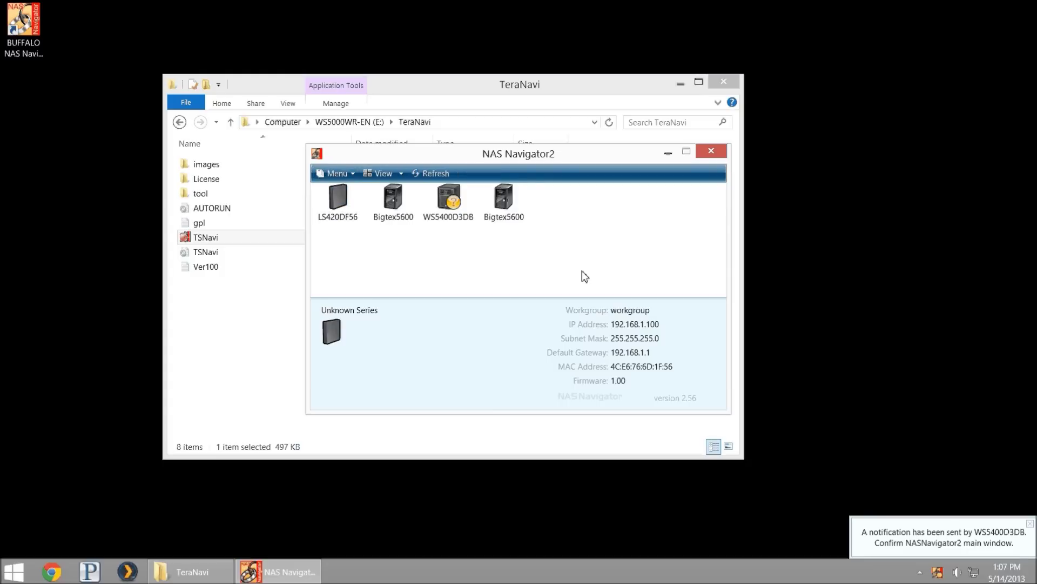
pyautogui.click(454, 214)
pyautogui.click(480, 326)
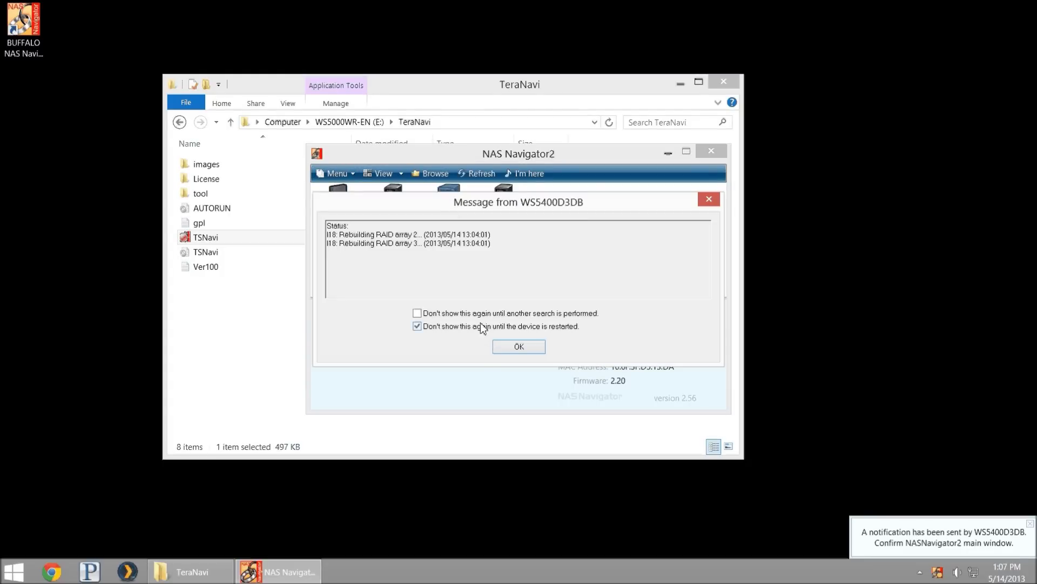
pyautogui.click(483, 313)
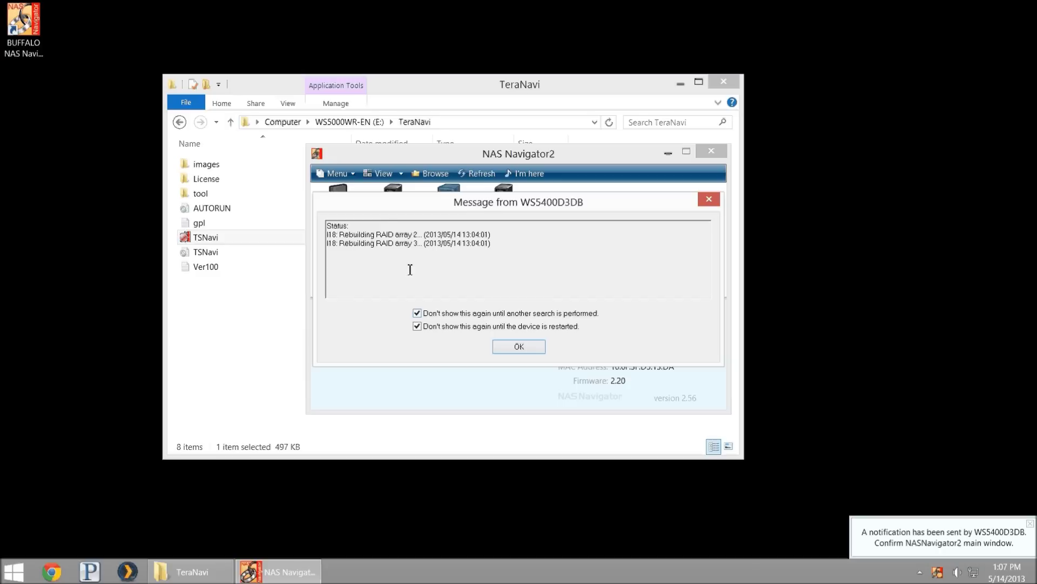
pyautogui.click(518, 346)
# Step: Start a Remote Desktop session to WS5400D3DB from its right-click menu
pyautogui.rightClick(443, 205)
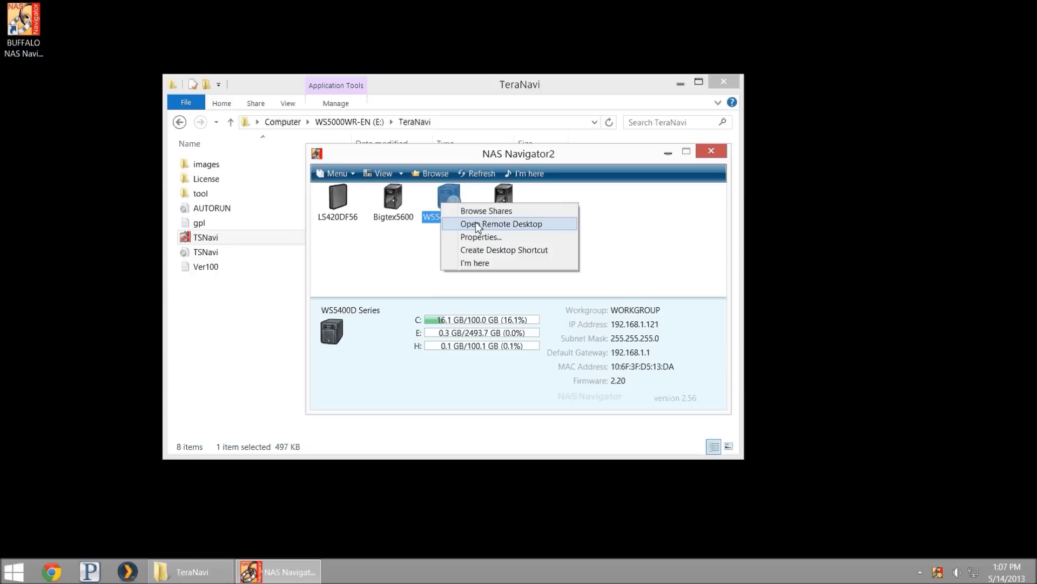
pyautogui.rightClick(403, 211)
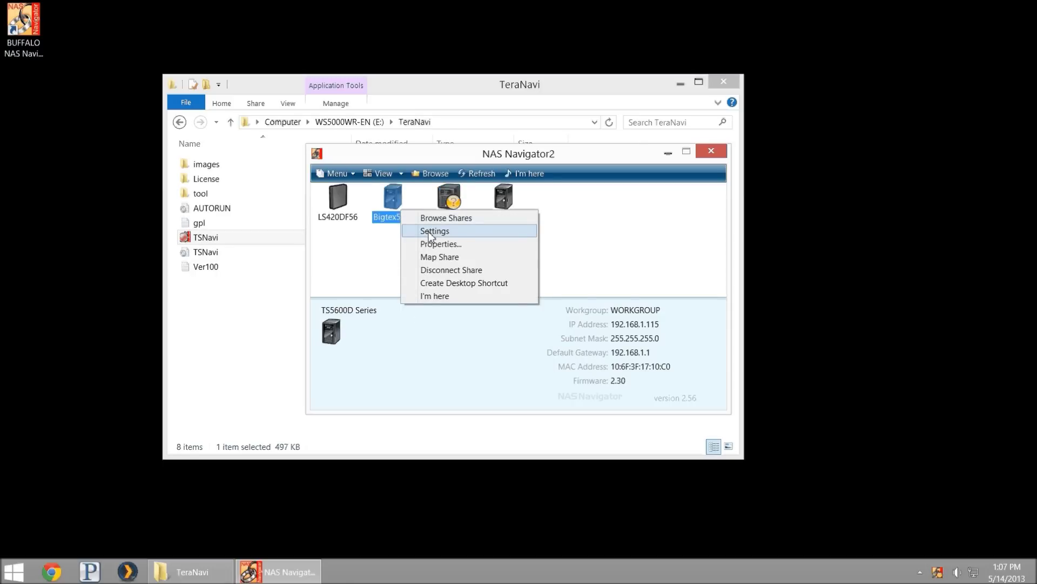
pyautogui.click(450, 193)
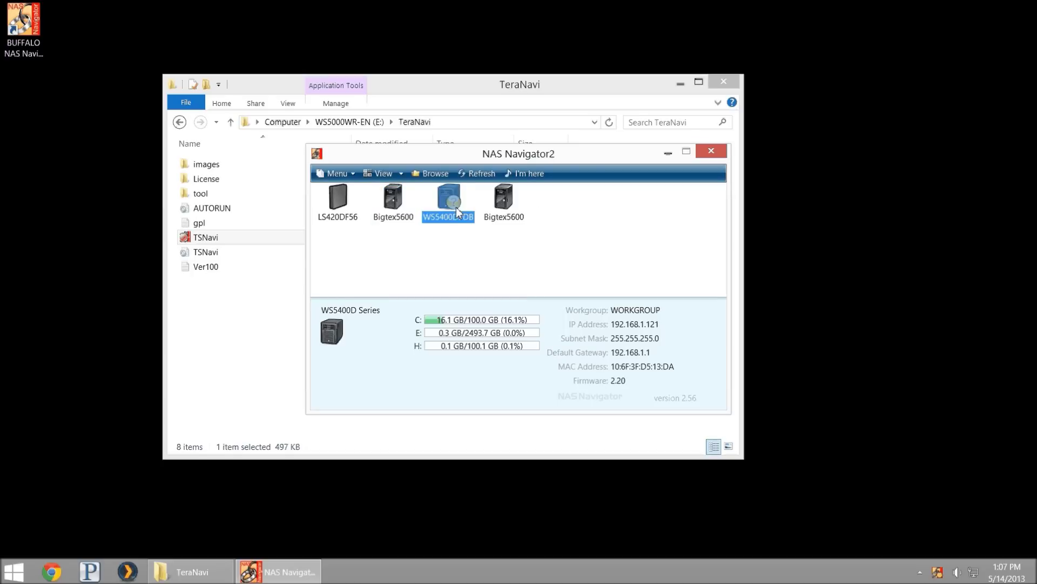
pyautogui.rightClick(449, 209)
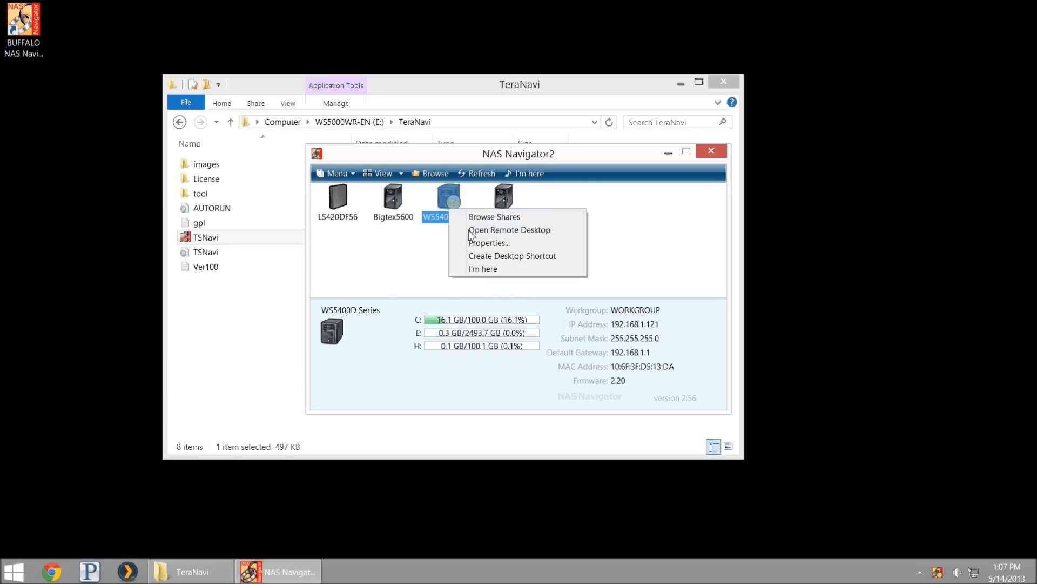
pyautogui.click(469, 229)
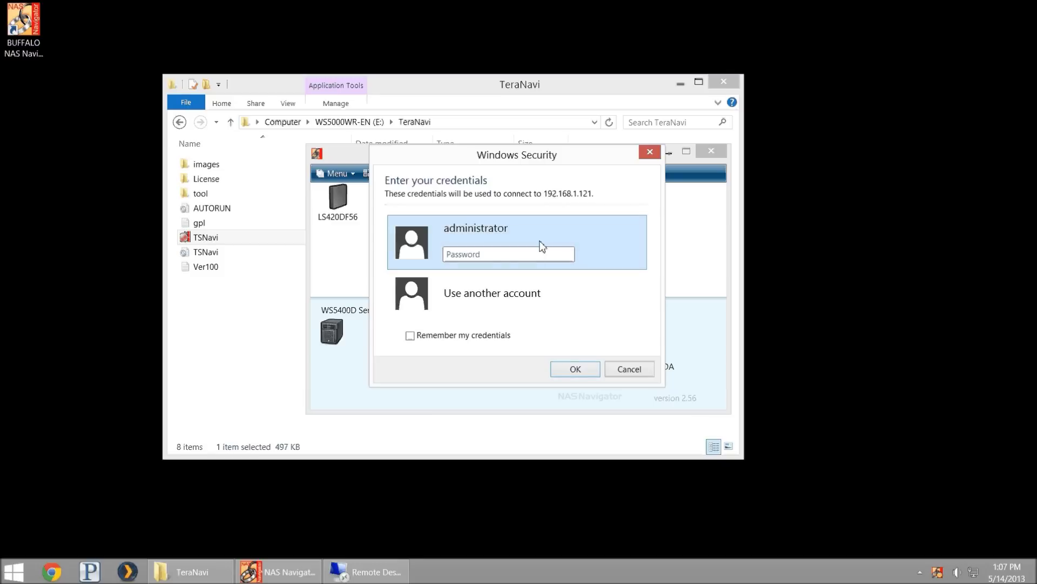
# Step: Enter the administrator password to connect to 192.168.1.121
pyautogui.write('********')
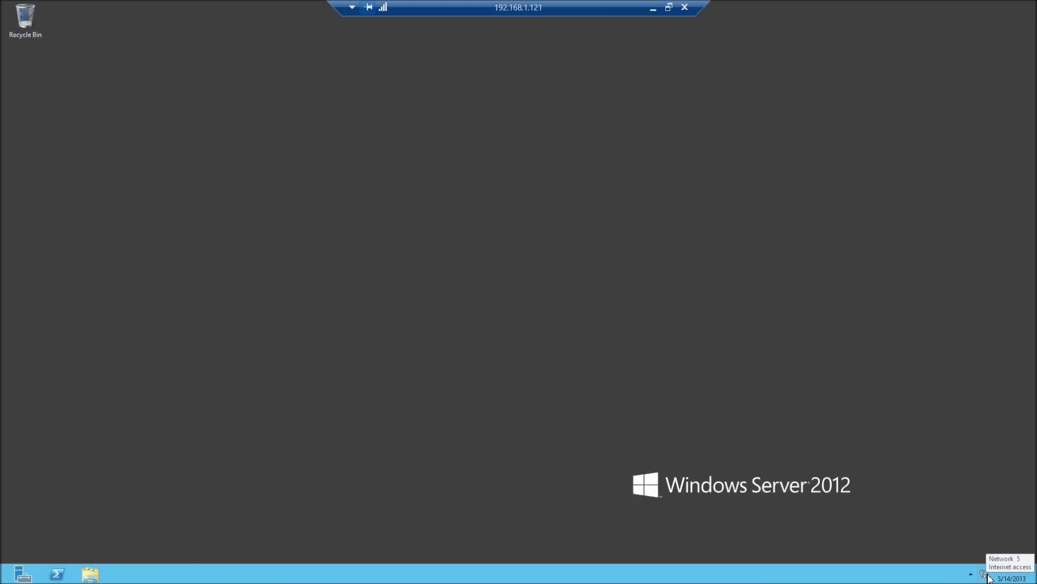
# Step: From Network and Sharing Center's adapter settings, open the connected Ethernet adapter's properties
pyautogui.rightClick(989, 577)
pyautogui.click(977, 564)
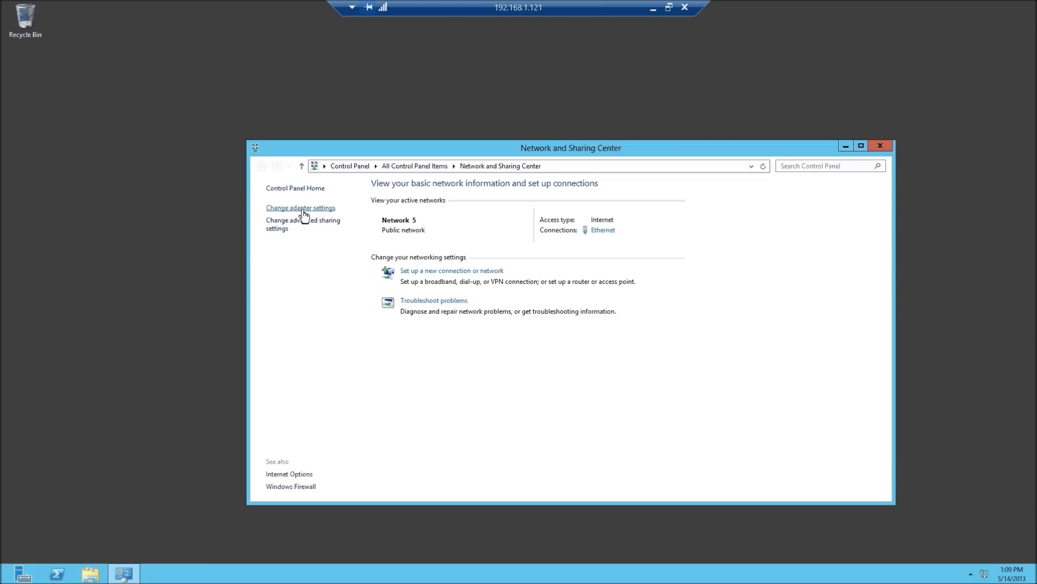
pyautogui.click(302, 209)
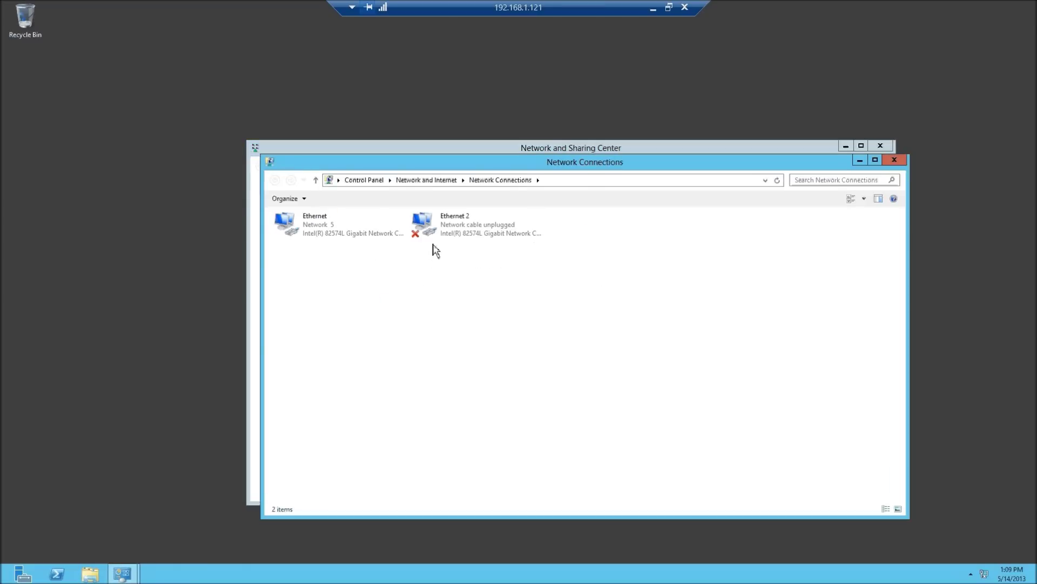
pyautogui.click(397, 238)
pyautogui.click(460, 230)
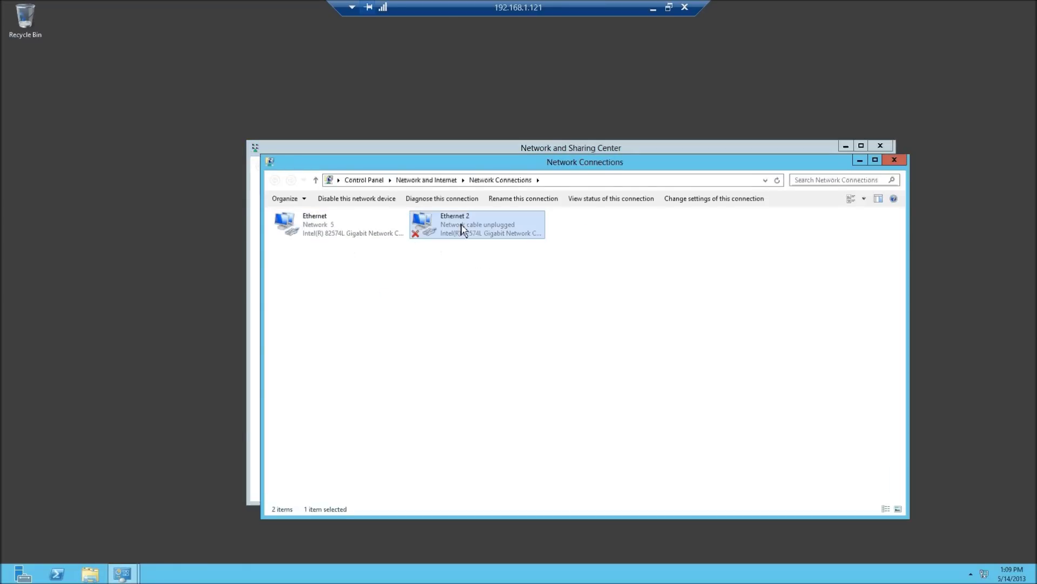
pyautogui.rightClick(346, 221)
pyautogui.click(318, 228)
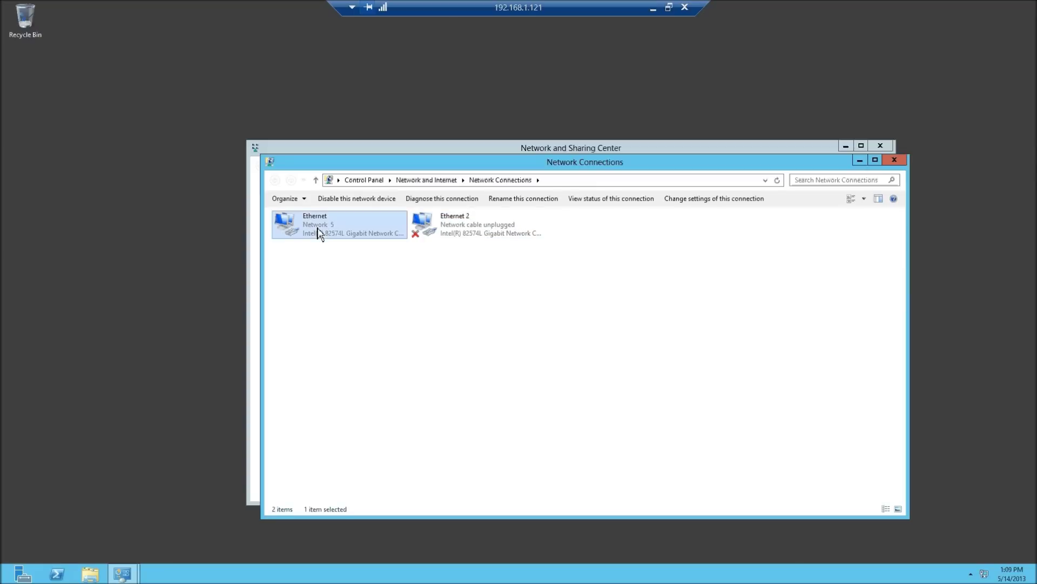
pyautogui.rightClick(317, 227)
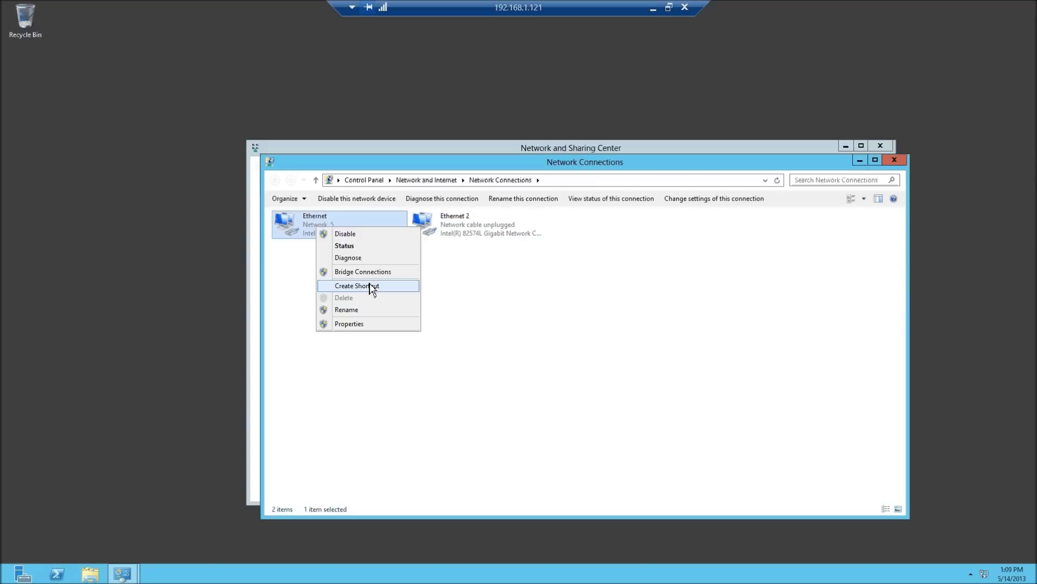
pyautogui.click(361, 324)
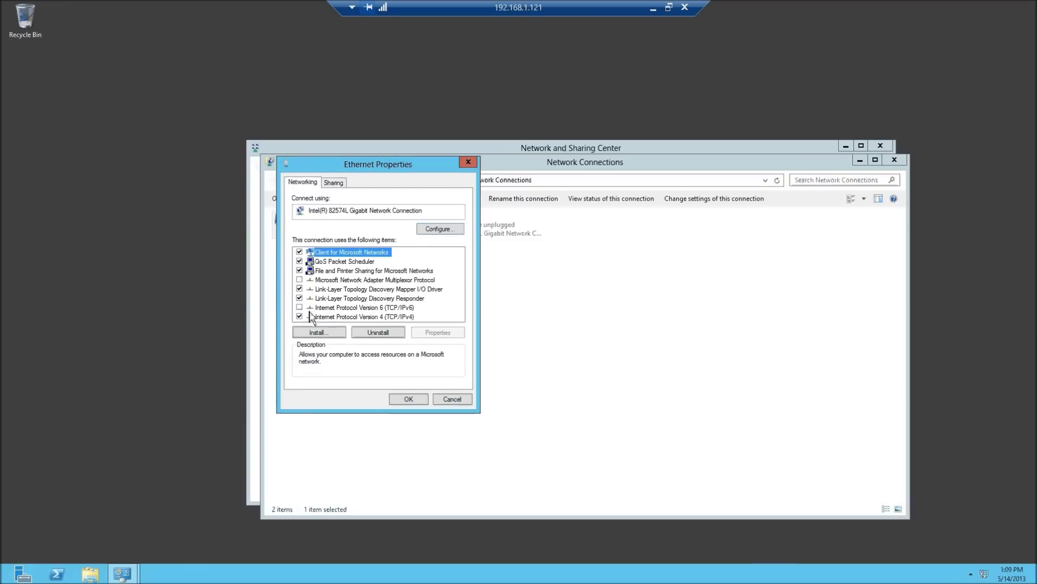
# Step: Review the static IPv4 settings (192.168.1.121, gateway 192.168.1.1, DNS 8.8.8.8), then cancel and close all windows
pyautogui.click(345, 308)
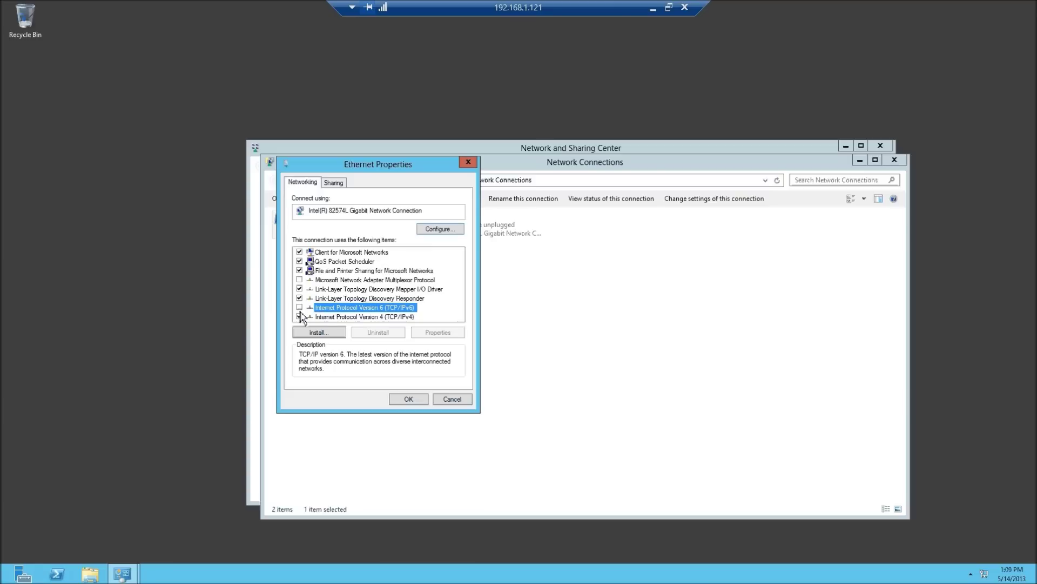
pyautogui.doubleClick(356, 317)
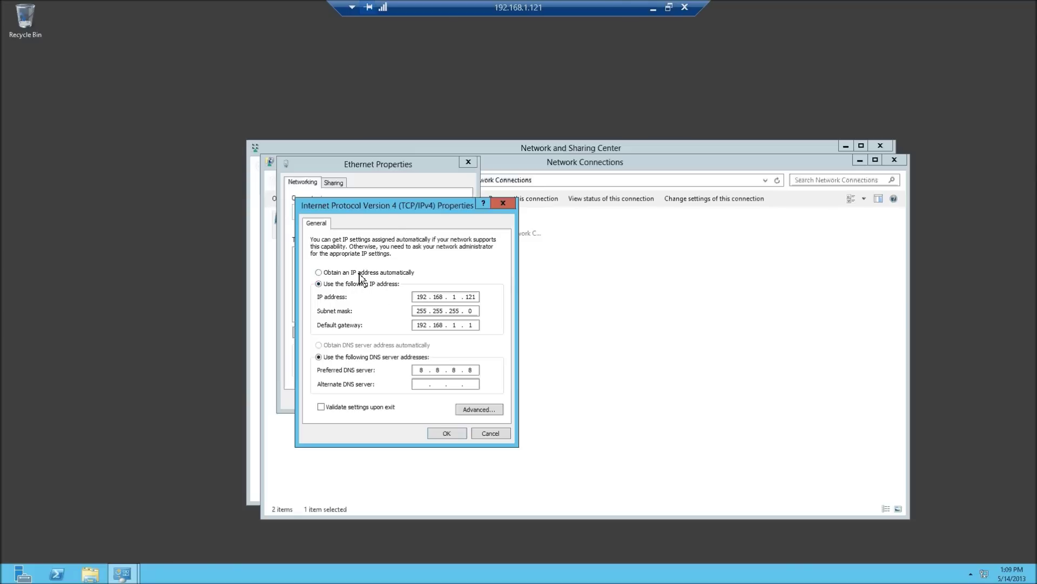
pyautogui.click(359, 273)
pyautogui.click(360, 284)
pyautogui.click(426, 297)
pyautogui.write('192 . 138')
pyautogui.click(478, 434)
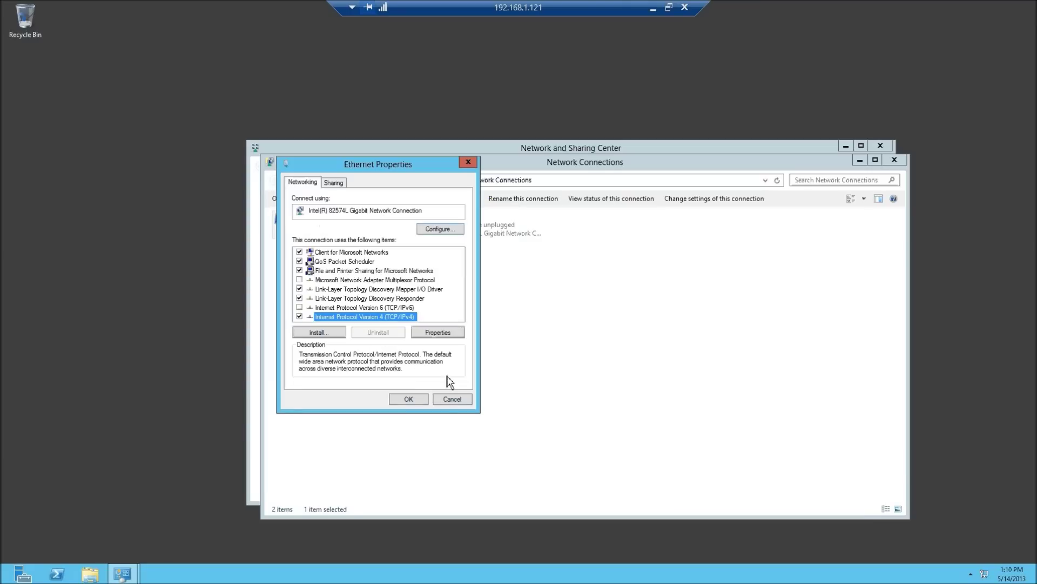
pyautogui.click(452, 401)
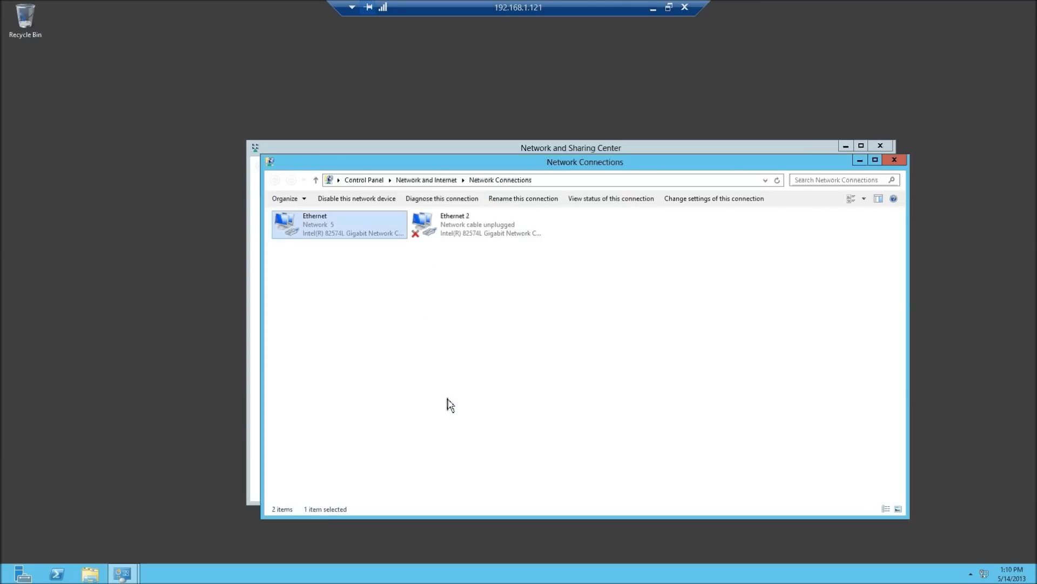
pyautogui.click(439, 400)
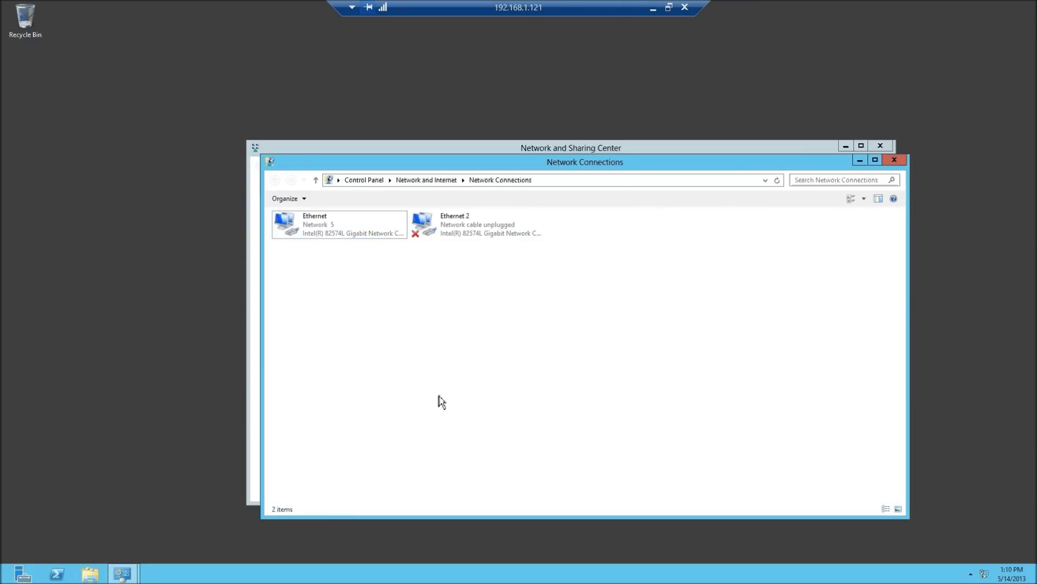
pyautogui.hotkey('alt', 'F4')
pyautogui.hotkey('alt', 'F4')
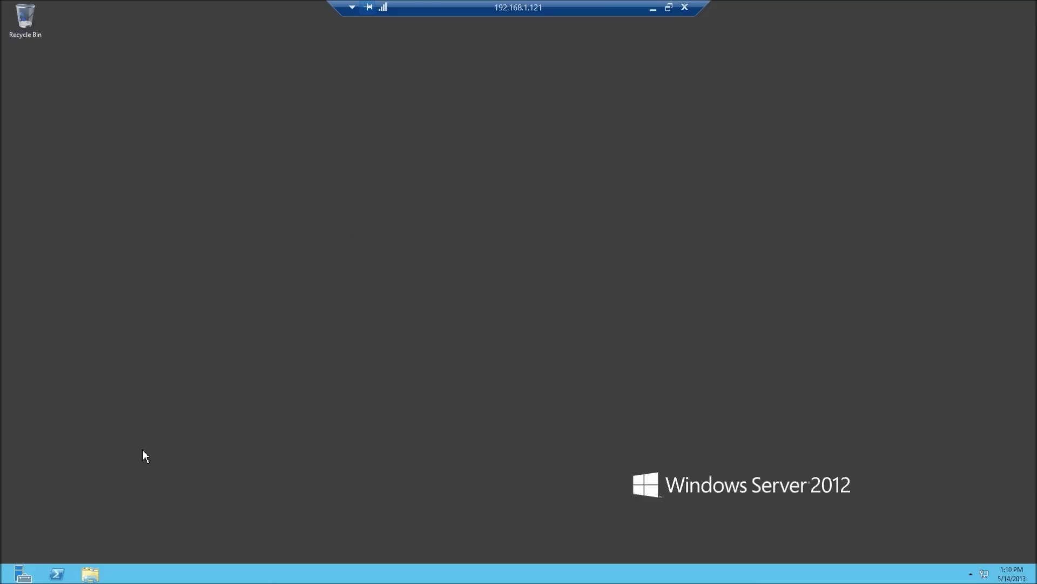
# Step: Launch Disk Management from the Win+X administrative tools menu
pyautogui.moveTo(3, 581)
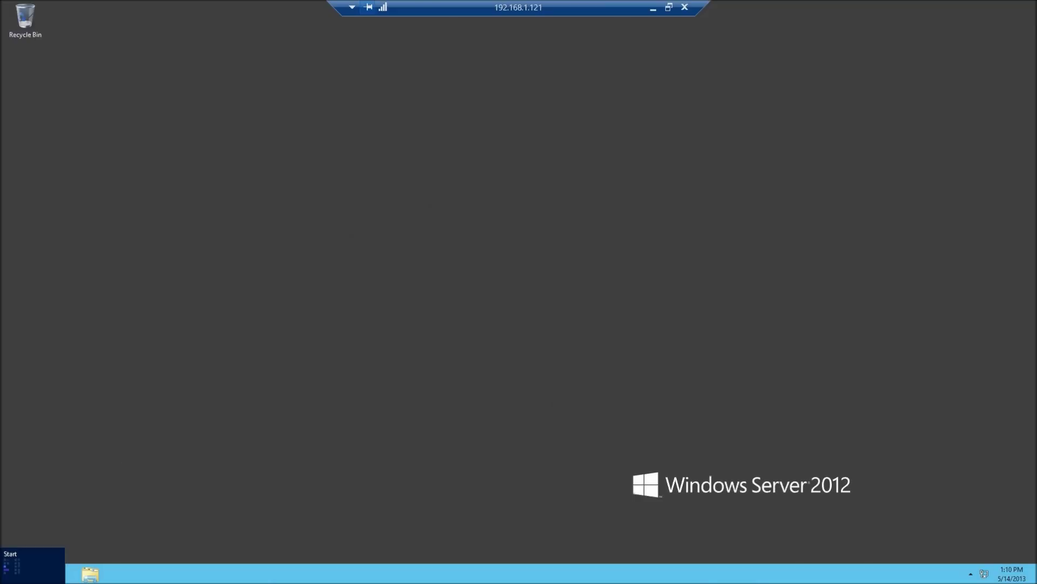
pyautogui.click(3, 581)
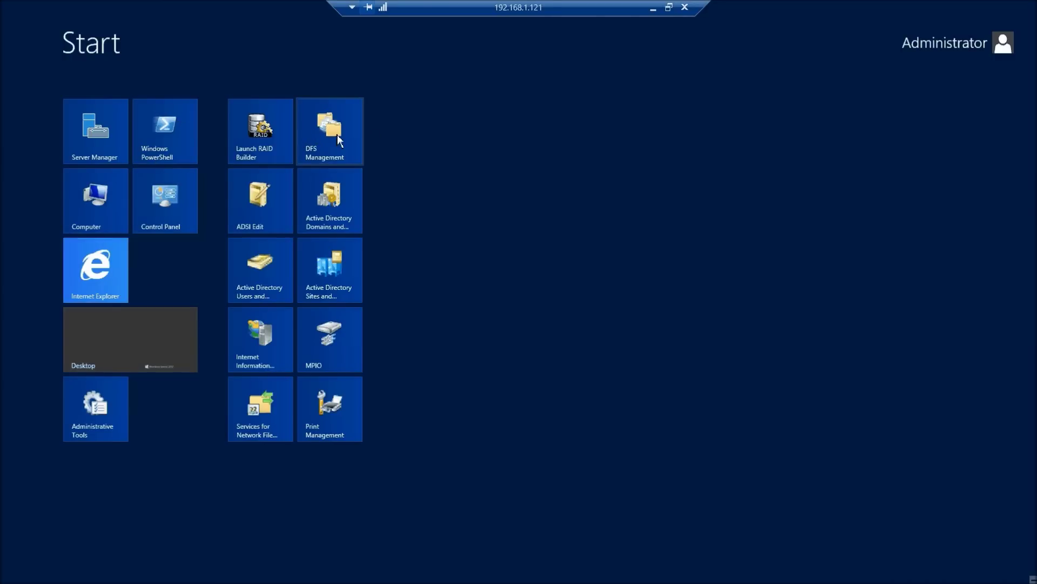
pyautogui.press('super')
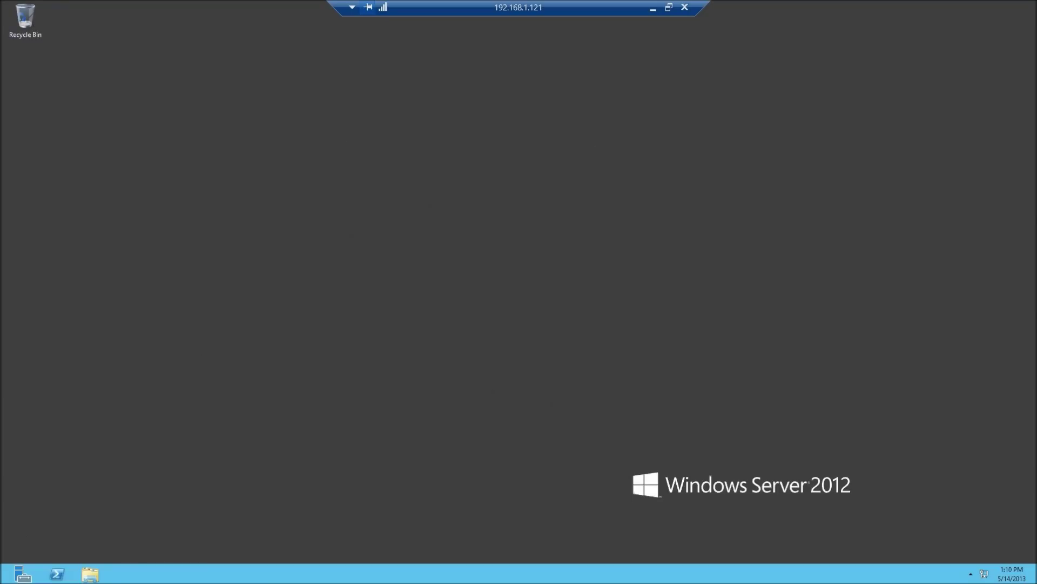
pyautogui.press('super+x')
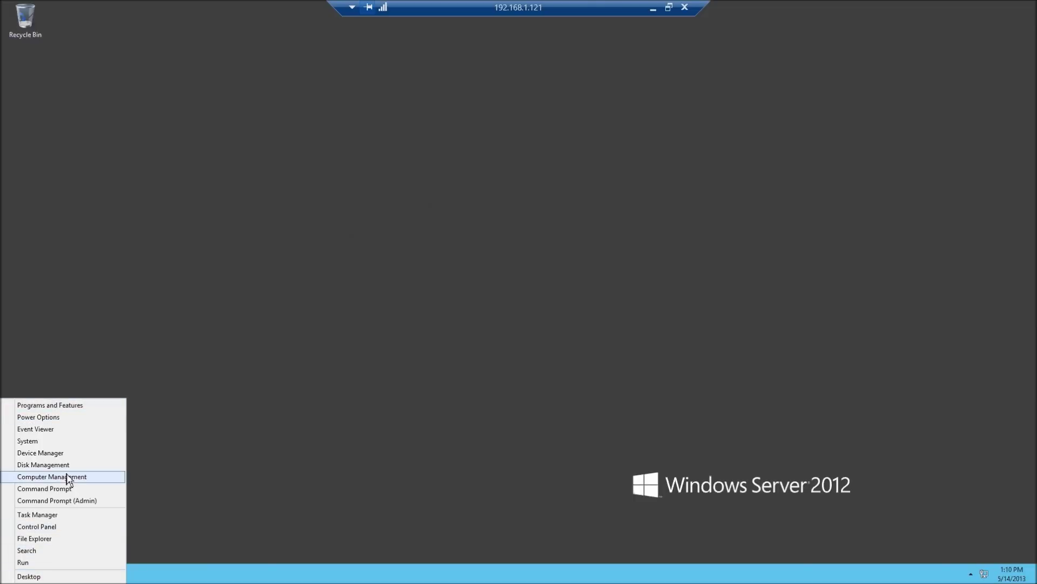
pyautogui.click(105, 466)
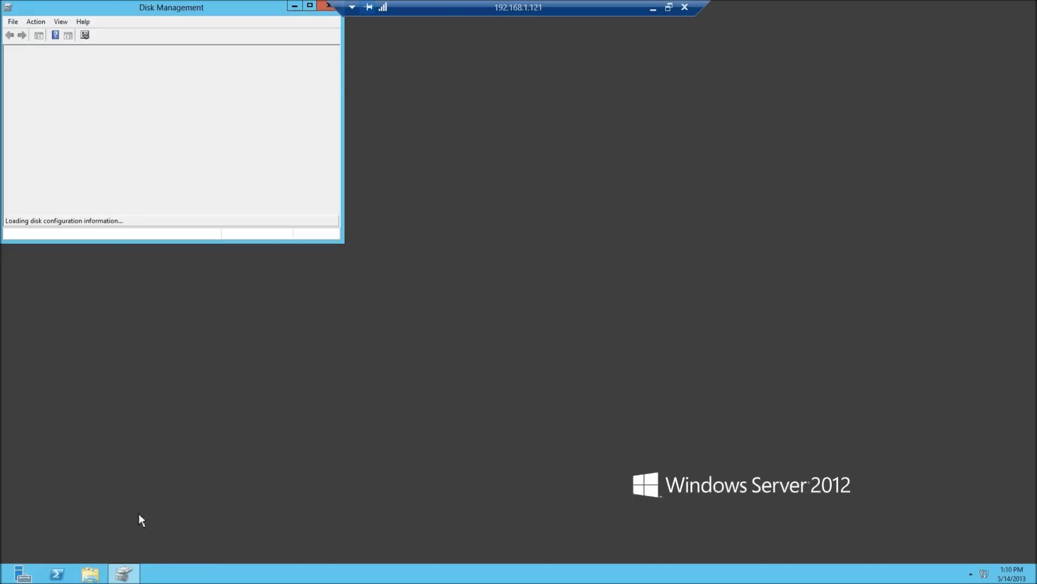
# Step: Move and enlarge the Disk Management window and inspect the mirrored C: volume's actions
pyautogui.rightClick(6, 580)
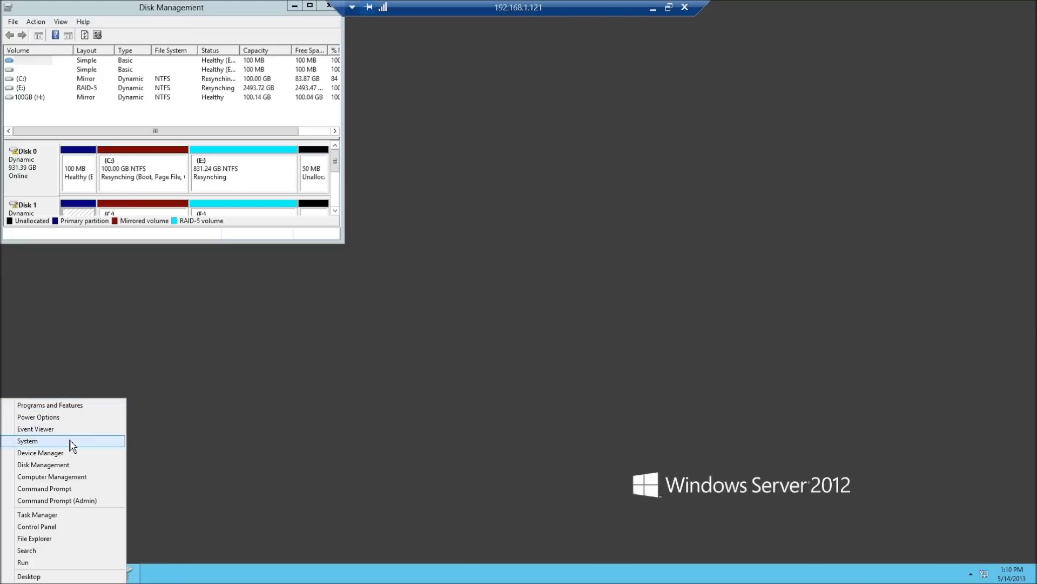
pyautogui.moveTo(102, 12); pyautogui.dragTo(219, 74)
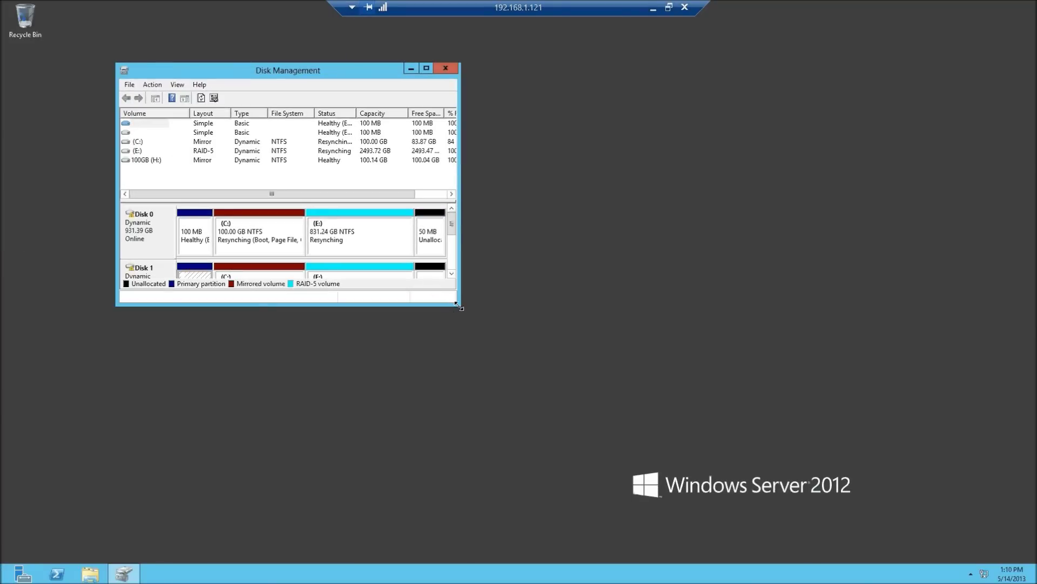
pyautogui.moveTo(459, 306); pyautogui.dragTo(694, 496)
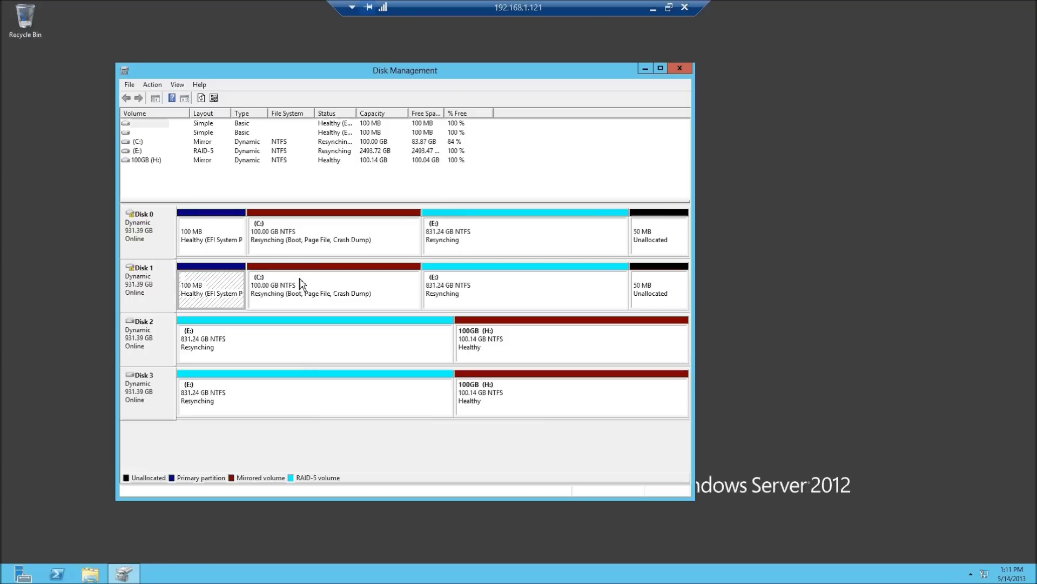
pyautogui.click(301, 249)
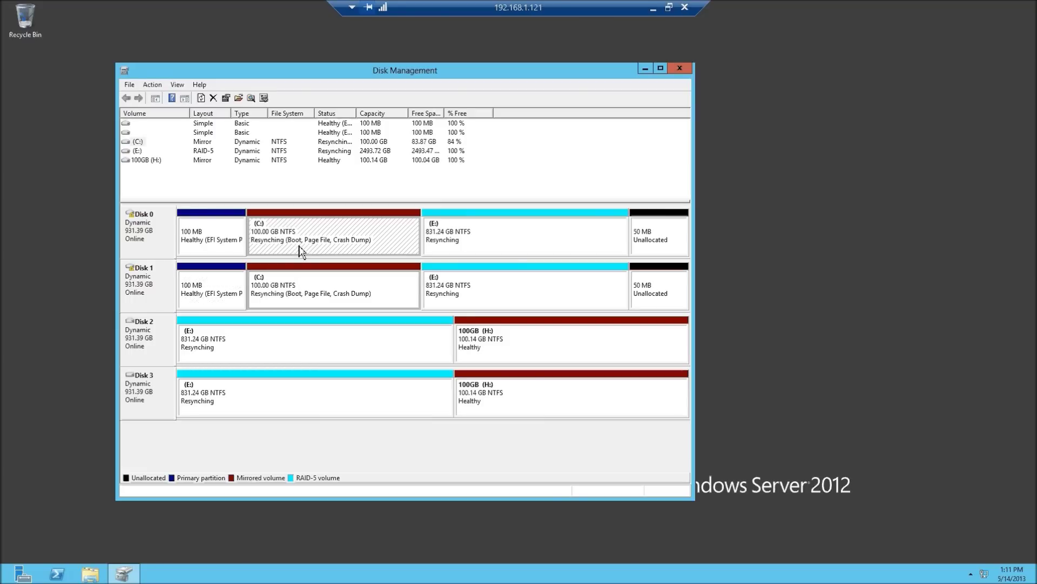
pyautogui.rightClick(294, 244)
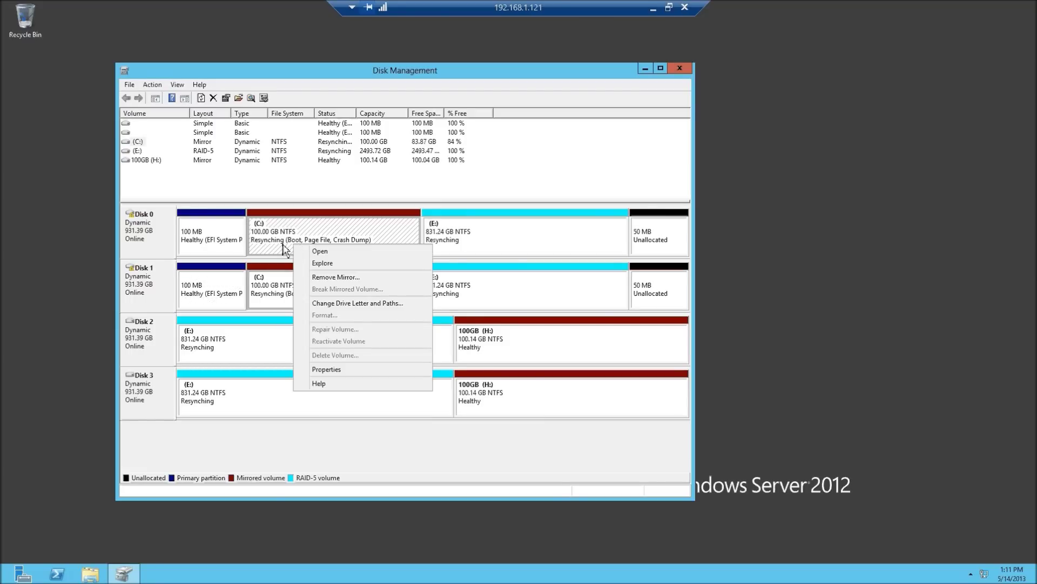
pyautogui.click(276, 237)
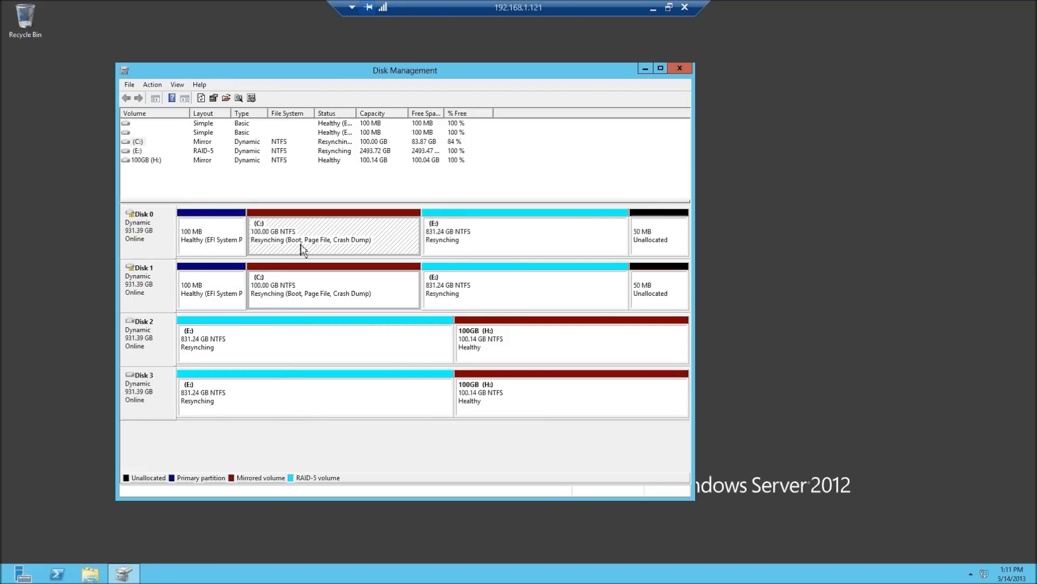
# Step: Inspect the RAID-5 E: volume and unallocated space, then show the 100GB (H:) volume's actions
pyautogui.click(461, 233)
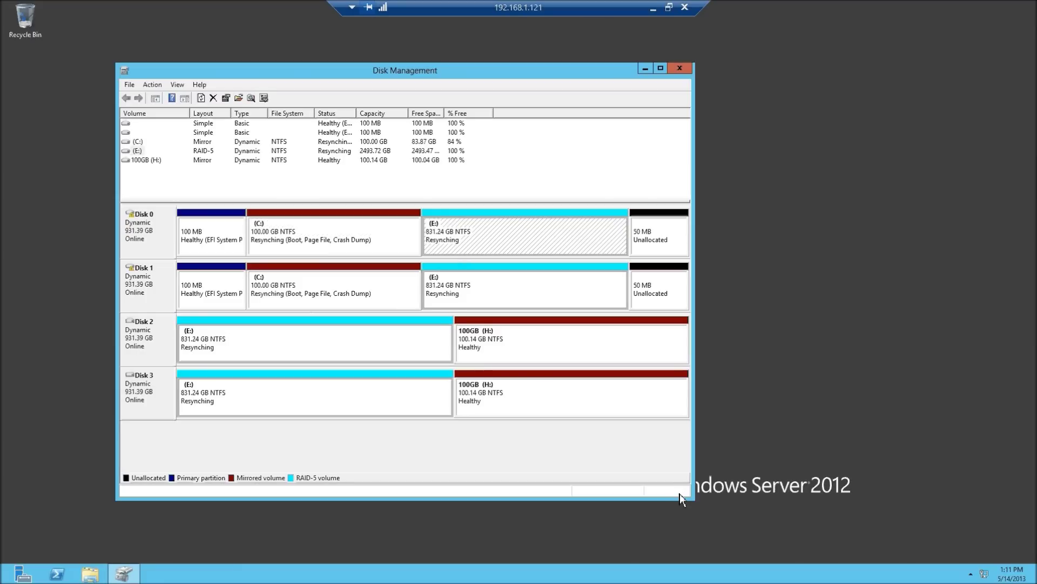
pyautogui.moveTo(695, 503); pyautogui.dragTo(742, 507)
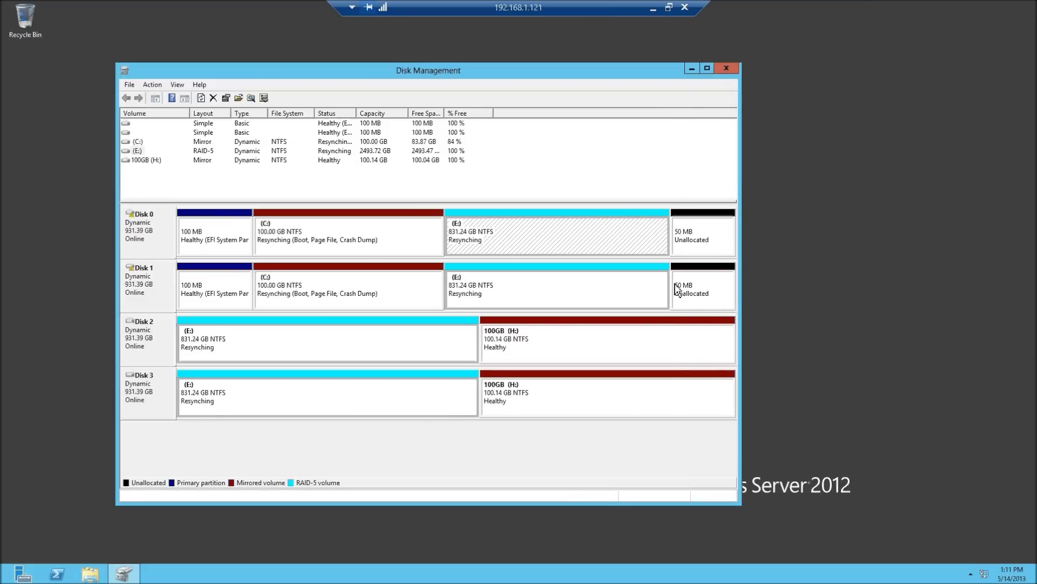
pyautogui.click(689, 244)
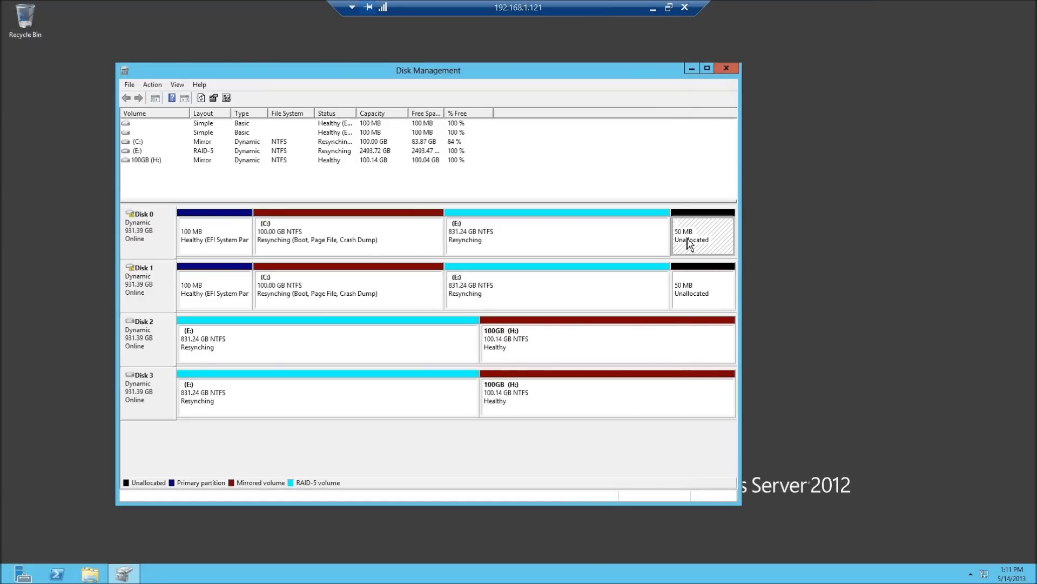
pyautogui.click(572, 360)
pyautogui.rightClick(571, 358)
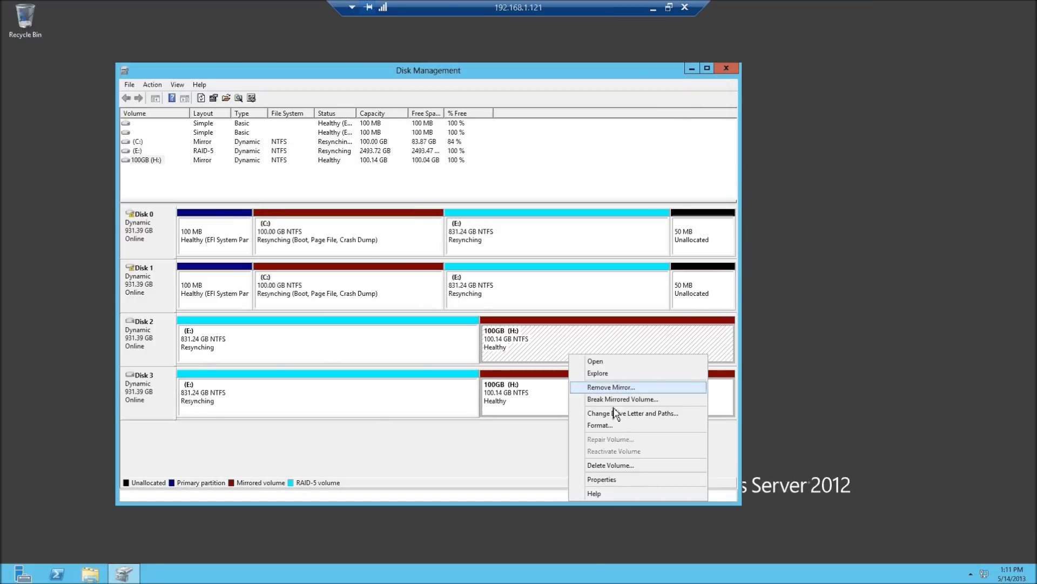
# Step: Delete the 100GB (H:) mirrored volume, confirm, and close Disk Management
pyautogui.click(615, 468)
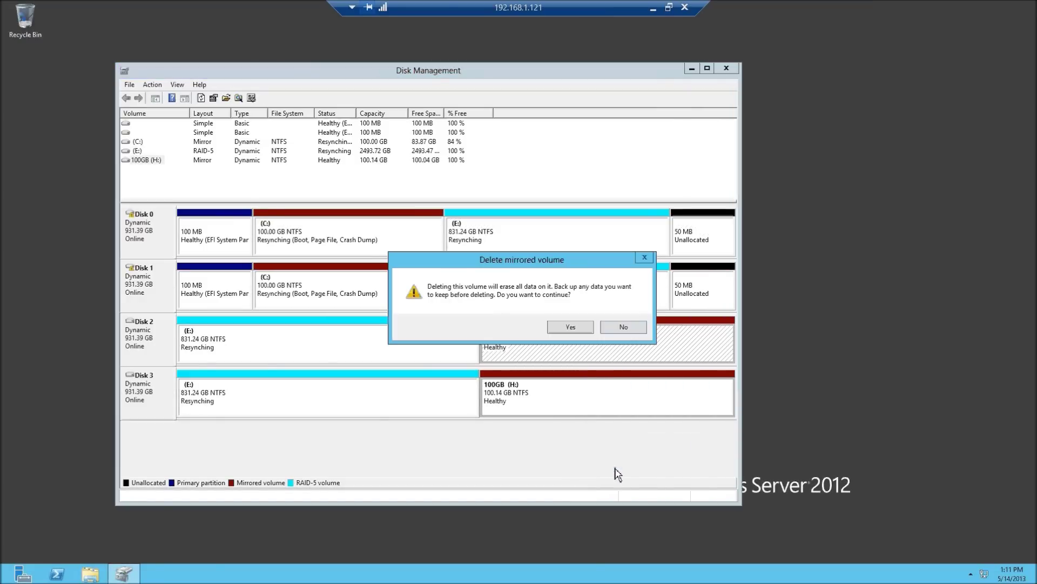
pyautogui.click(570, 327)
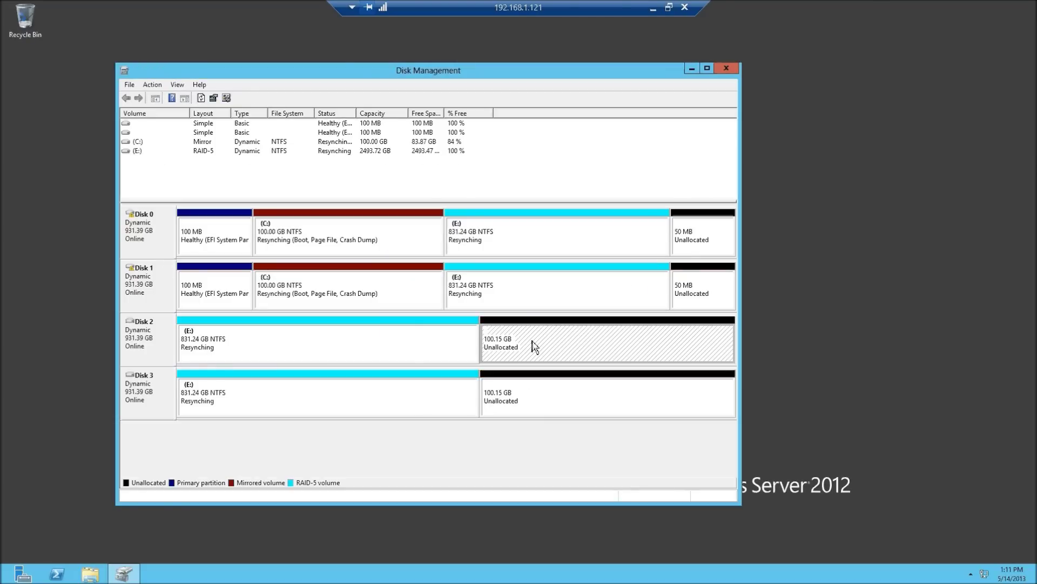
pyautogui.click(523, 413)
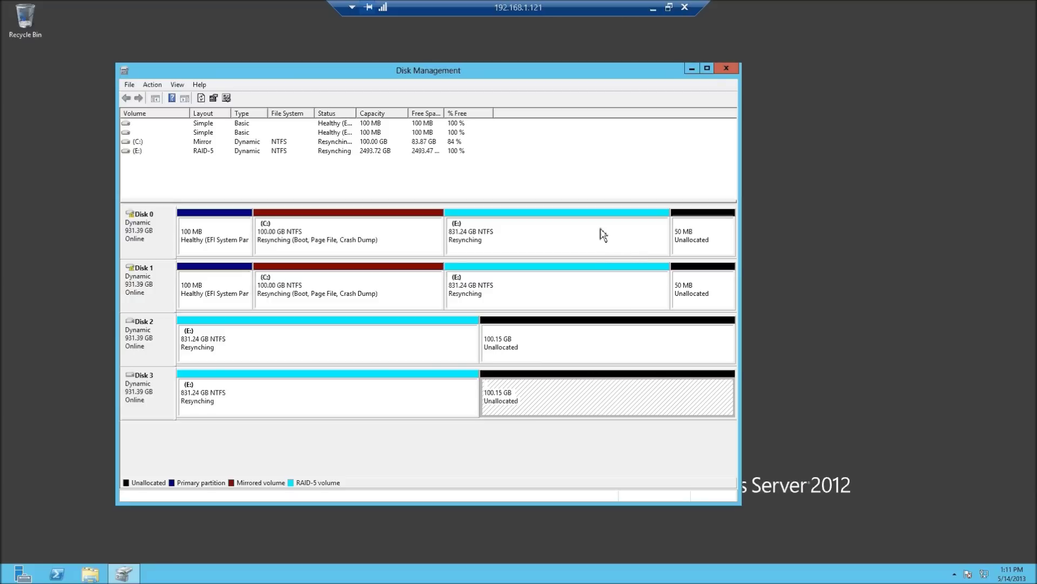
pyautogui.click(726, 69)
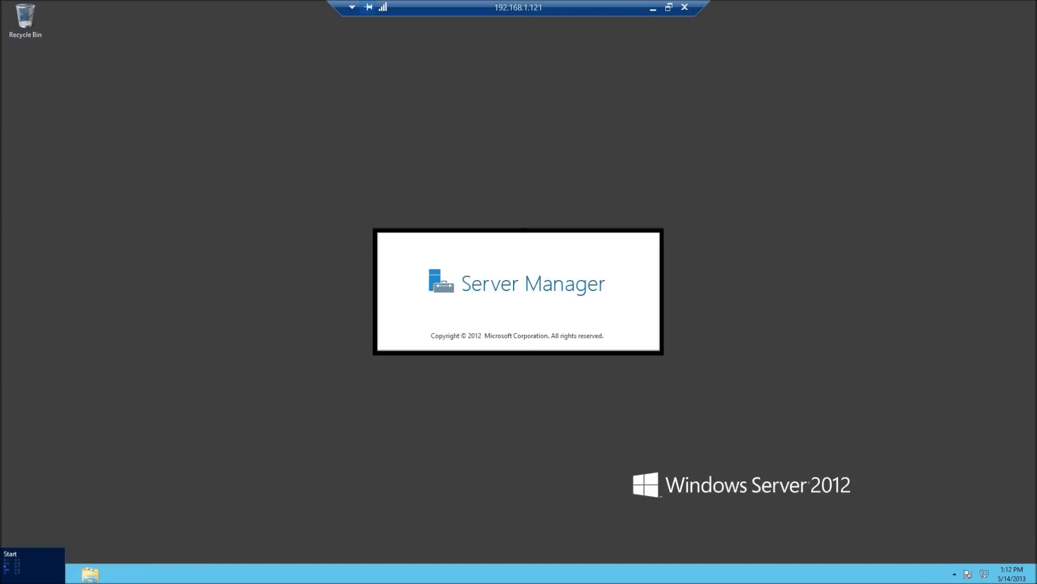
# Step: Open System via the Start screen's Computer tile Properties, then open computer name settings
pyautogui.click(8, 575)
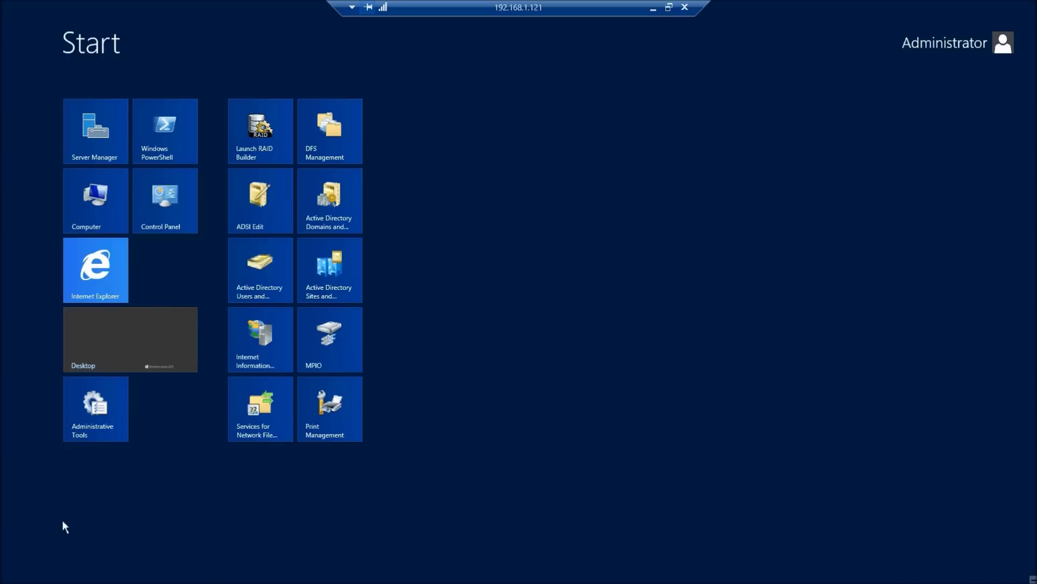
pyautogui.rightClick(99, 216)
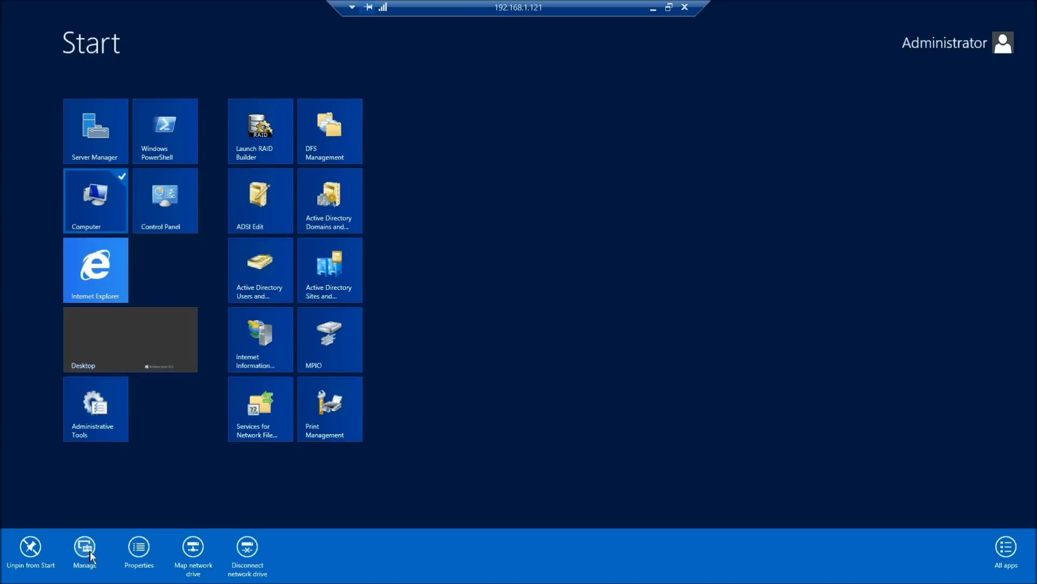
pyautogui.click(136, 549)
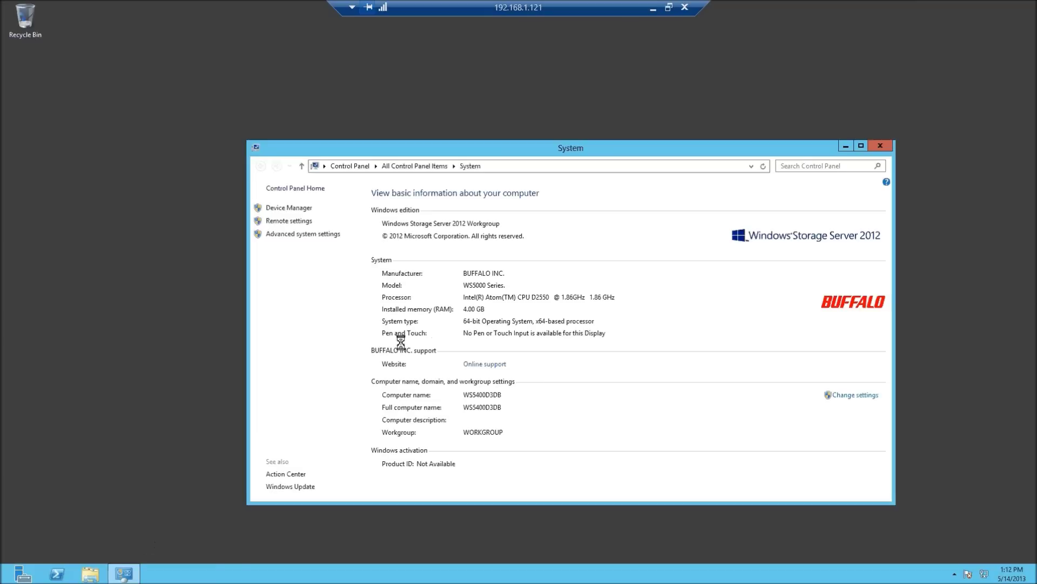
pyautogui.moveTo(488, 142); pyautogui.dragTo(320, 63)
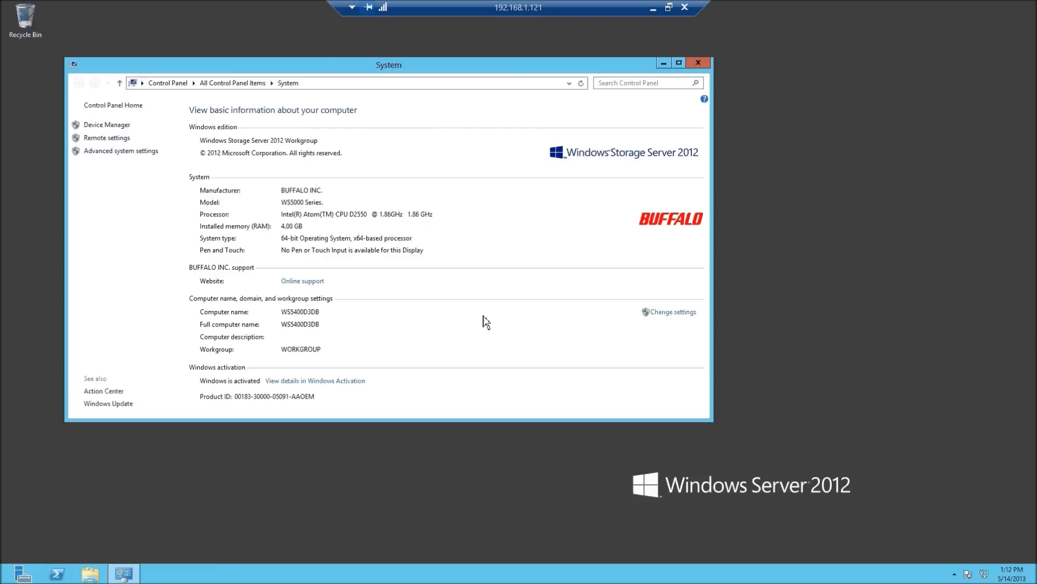
pyautogui.click(661, 315)
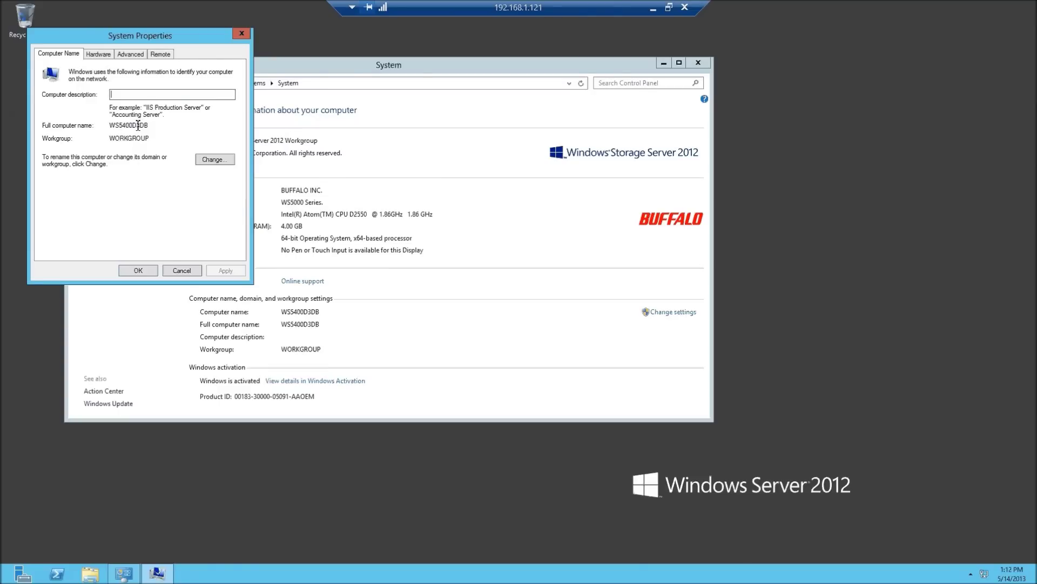
# Step: Try renaming the computer to BuffaloWSS in domain buffalo.com, then cancel the changes
pyautogui.click(215, 161)
pyautogui.click(135, 119)
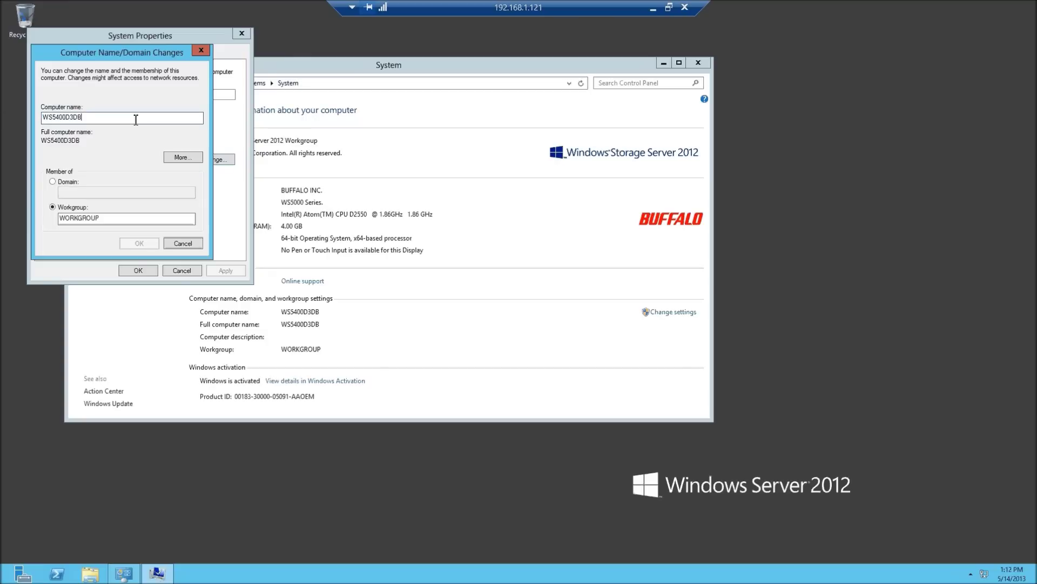
pyautogui.press('BackSpace')
pyautogui.press('BackSpace')
pyautogui.press('BackSpace')
pyautogui.press('BackSpace')
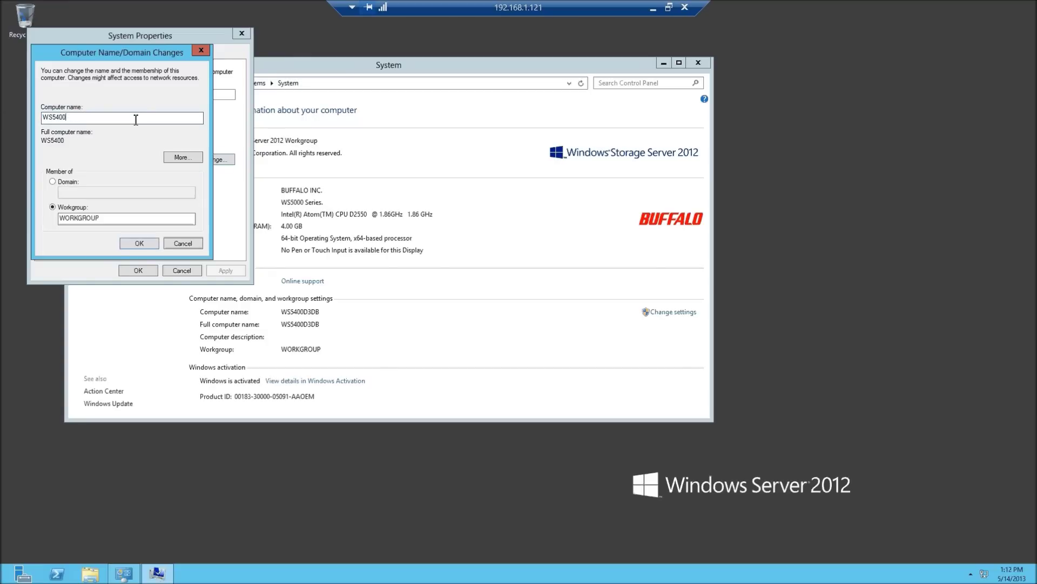
pyautogui.write('New')
pyautogui.press('BackSpace')
pyautogui.press('BackSpace')
pyautogui.press('BackSpace')
pyautogui.press('BackSpace')
pyautogui.press('BackSpace')
pyautogui.press('BackSpace')
pyautogui.press('BackSpace')
pyautogui.press('BackSpace')
pyautogui.press('BackSpace')
pyautogui.press('BackSpace')
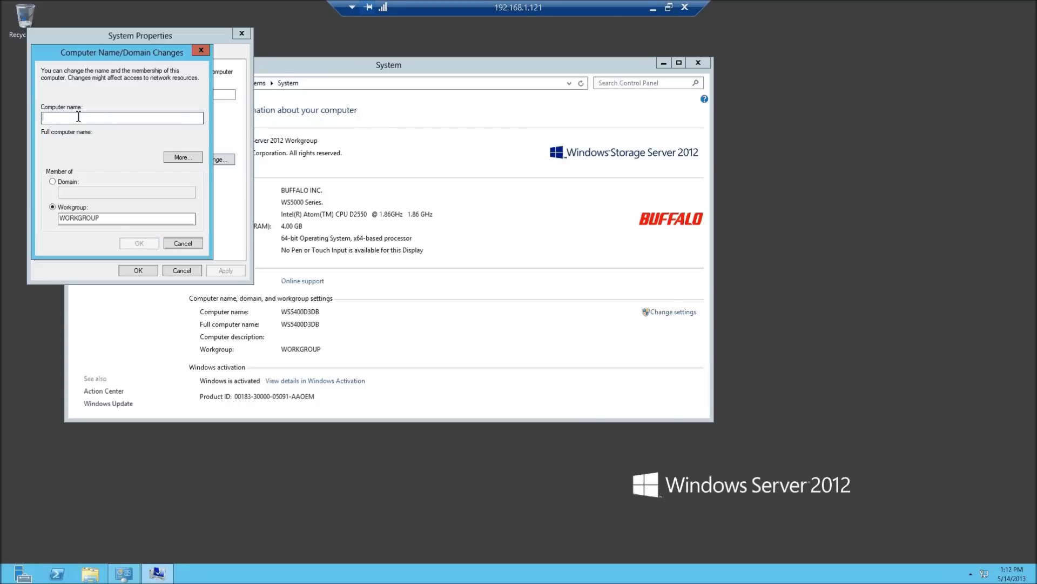
pyautogui.write('BuffaloWSS')
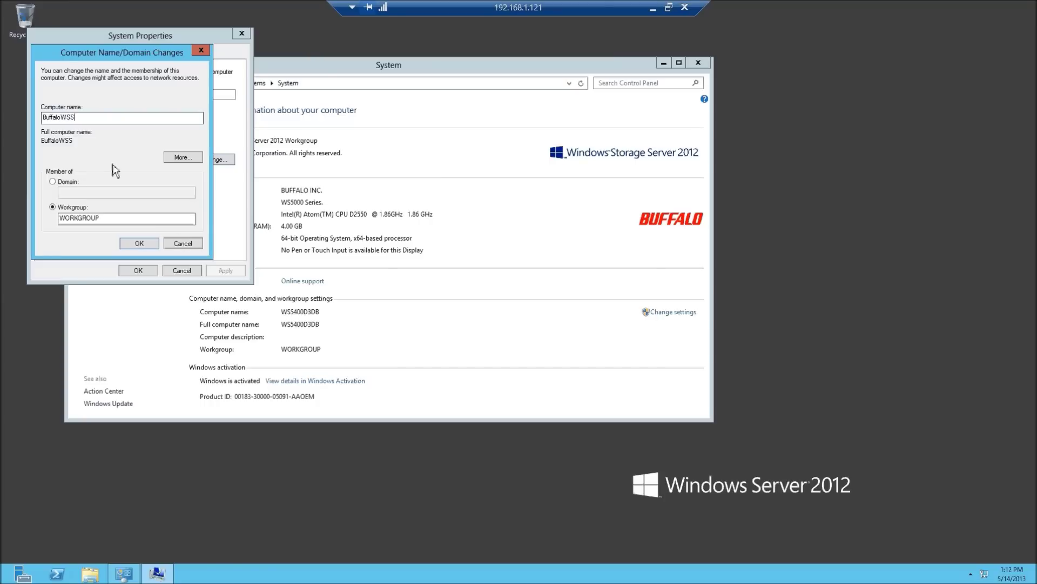
pyautogui.click(74, 183)
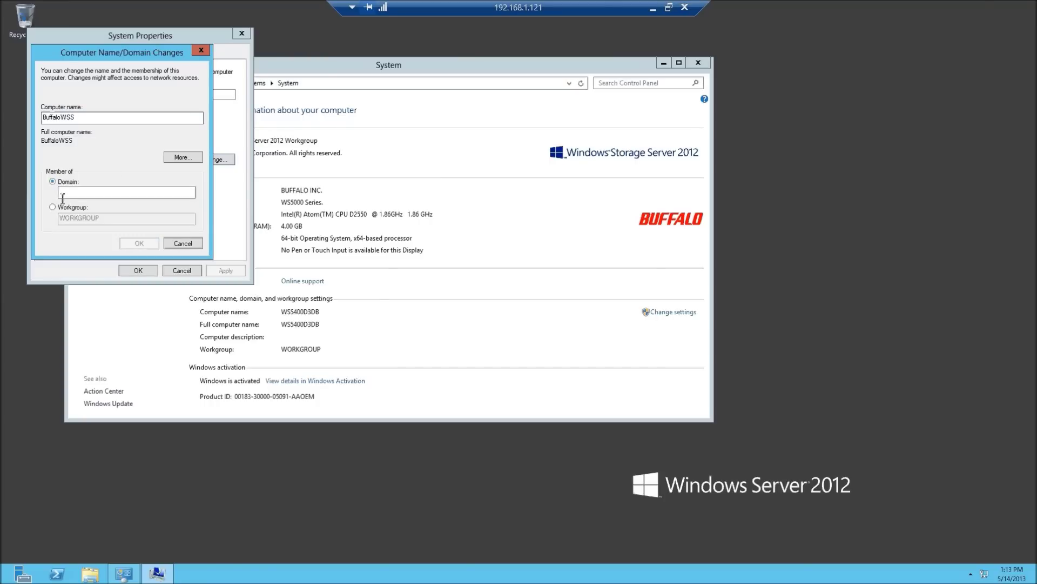
pyautogui.click(66, 193)
pyautogui.write('buffalo.com')
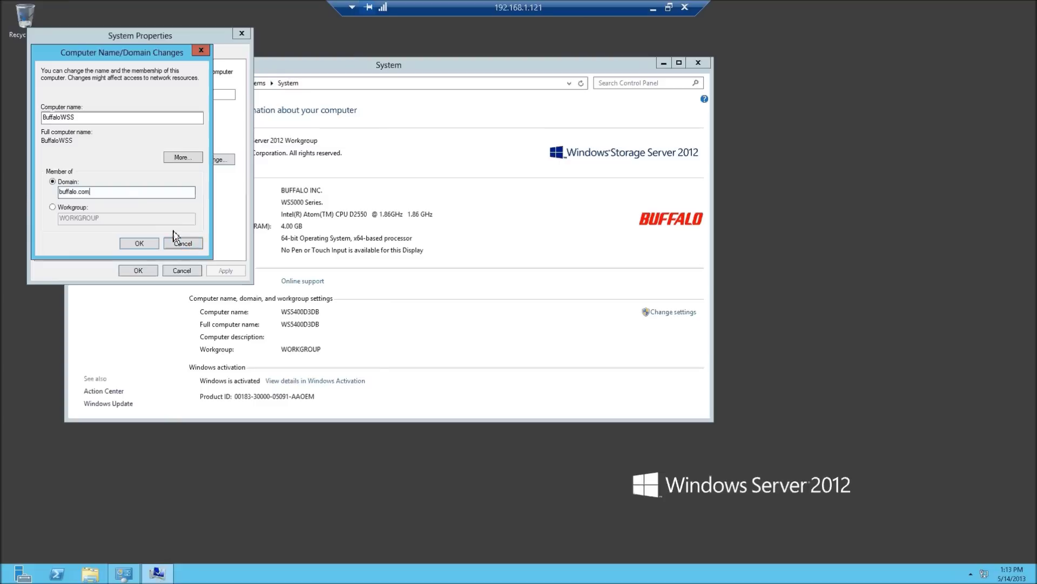
pyautogui.click(175, 244)
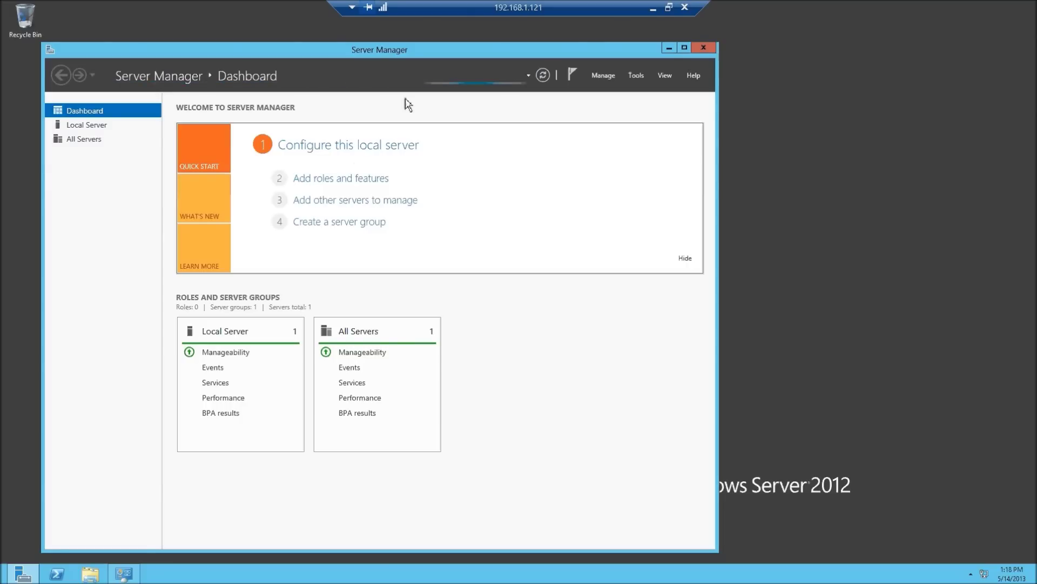
# Step: Nudge Server Manager right, browse its Tools menu and launch Computer Management
pyautogui.moveTo(401, 47); pyautogui.dragTo(446, 52)
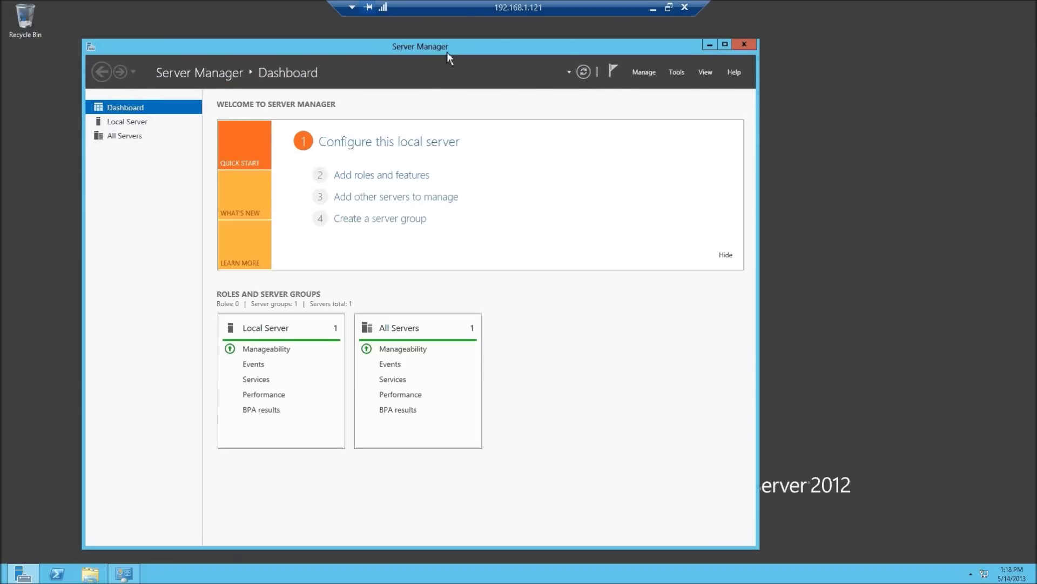
pyautogui.click(675, 73)
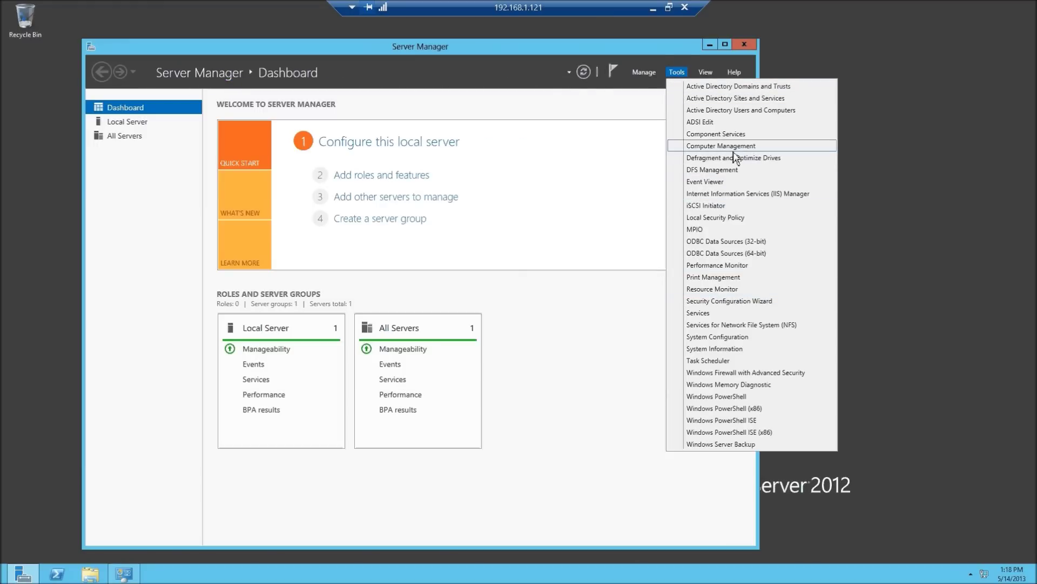
pyautogui.click(670, 114)
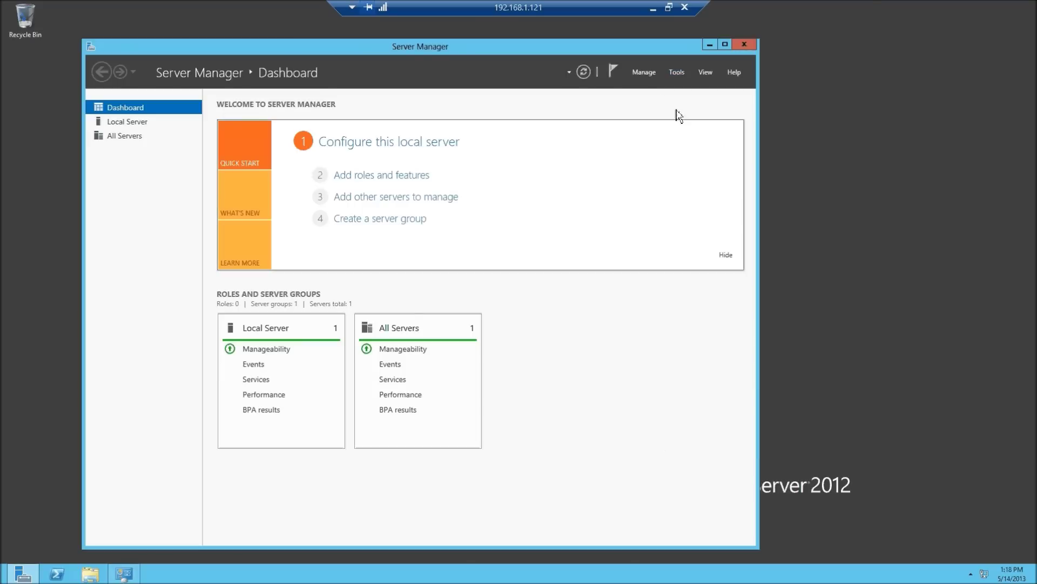
pyautogui.click(647, 75)
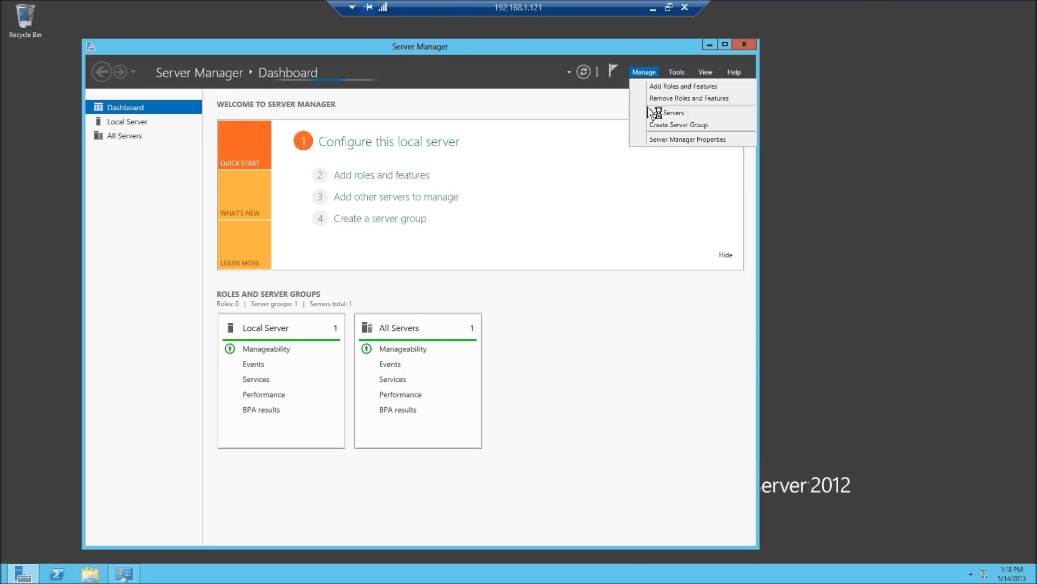
pyautogui.click(676, 74)
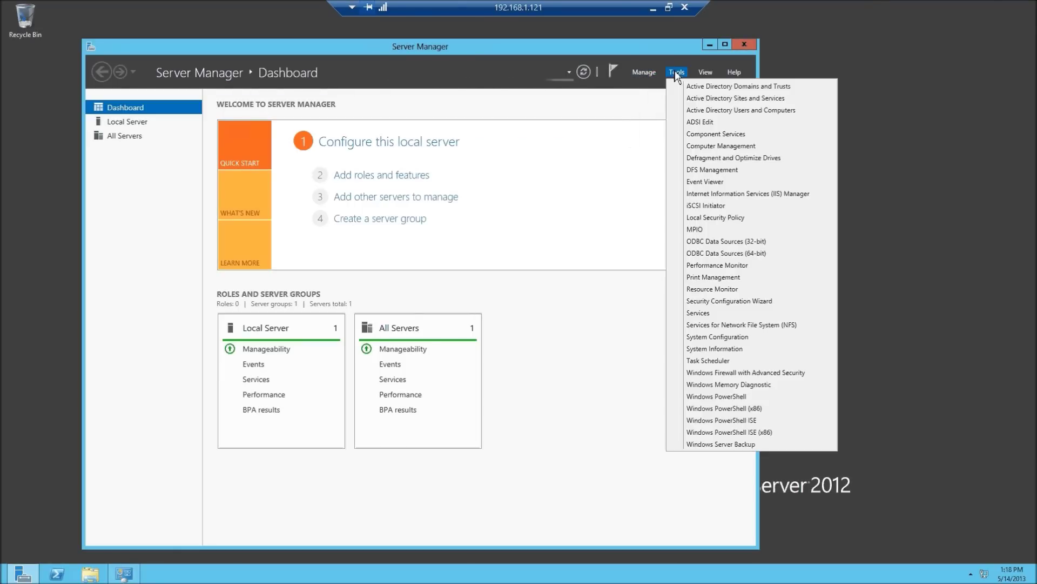
pyautogui.click(634, 74)
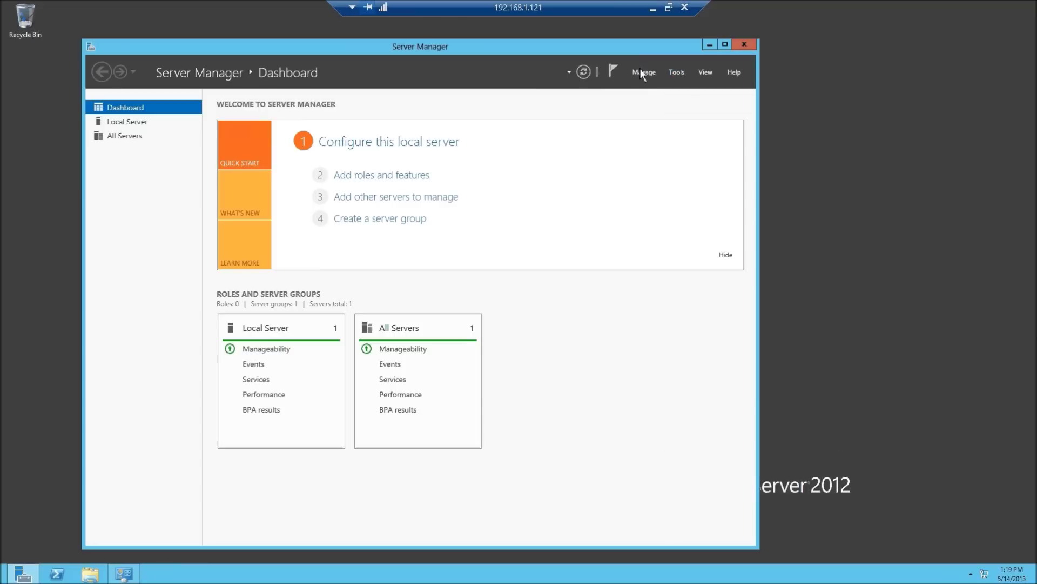
# Step: Start Add Roles and Features, close Computer Management, and advance with role-based installation to destination server
pyautogui.click(367, 175)
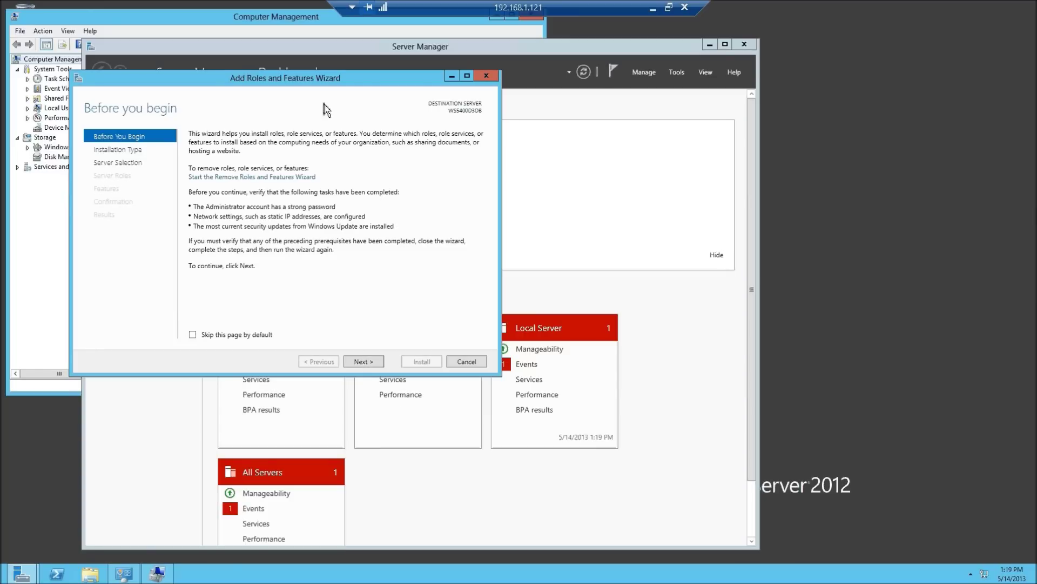
pyautogui.click(346, 31)
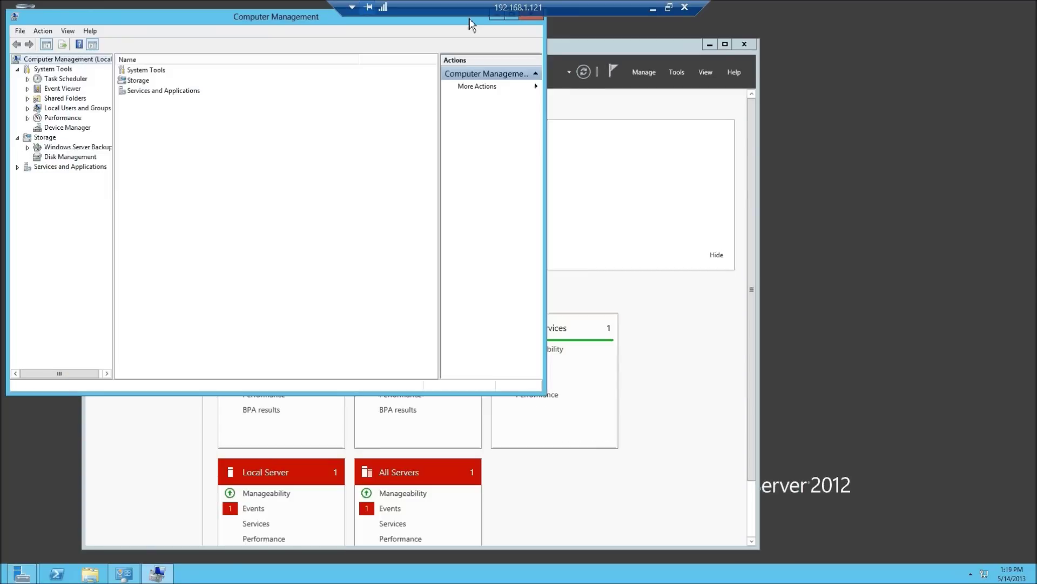
pyautogui.click(528, 19)
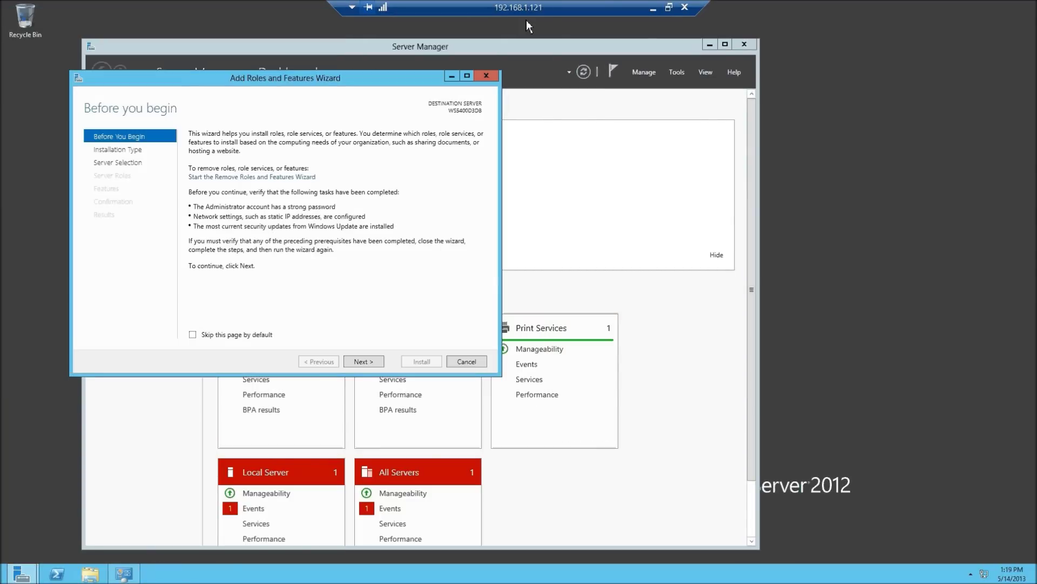
pyautogui.click(365, 363)
pyautogui.click(362, 360)
pyautogui.click(362, 362)
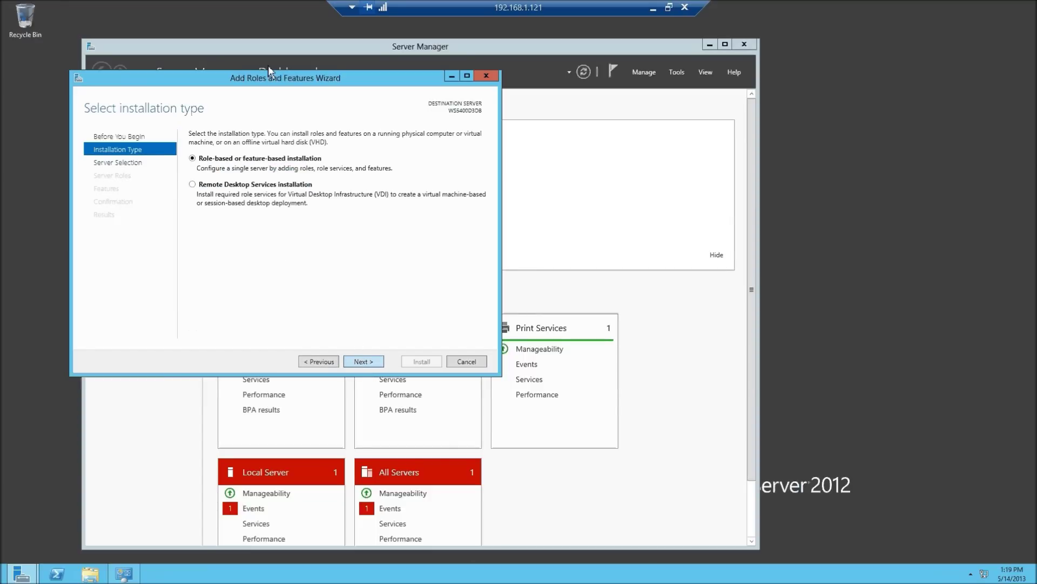
pyautogui.moveTo(257, 80); pyautogui.dragTo(367, 173)
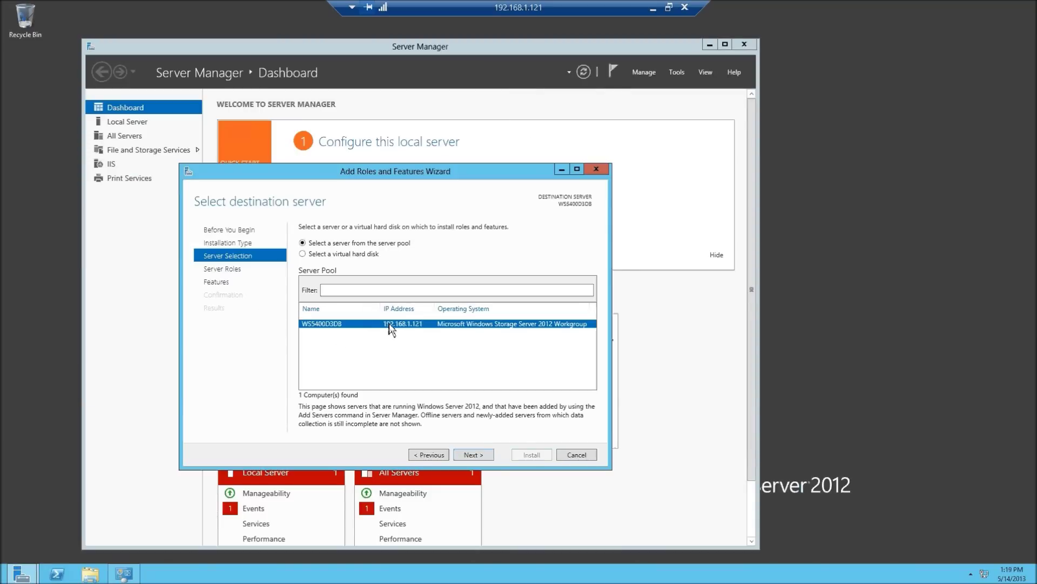
# Step: Go to Server Roles and expand Web Server (IIS), FTP Server, Web Server and Application Development
pyautogui.click(467, 455)
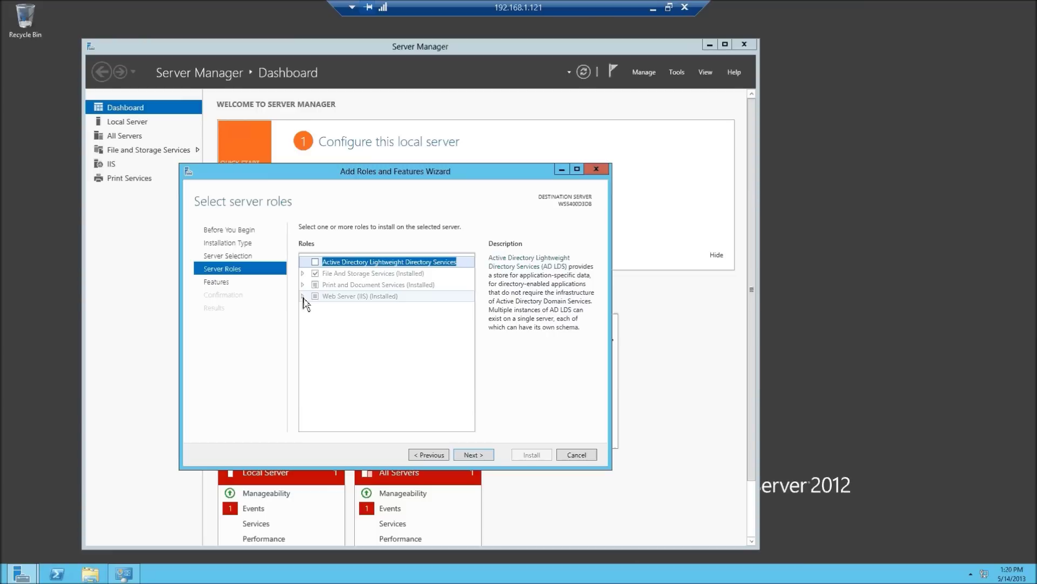
pyautogui.click(303, 296)
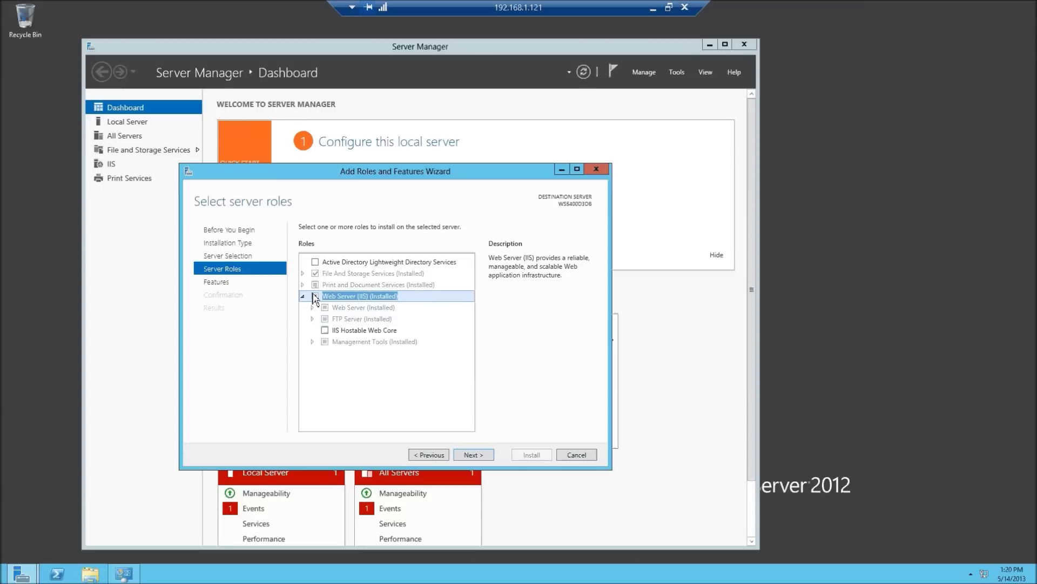
pyautogui.click(312, 318)
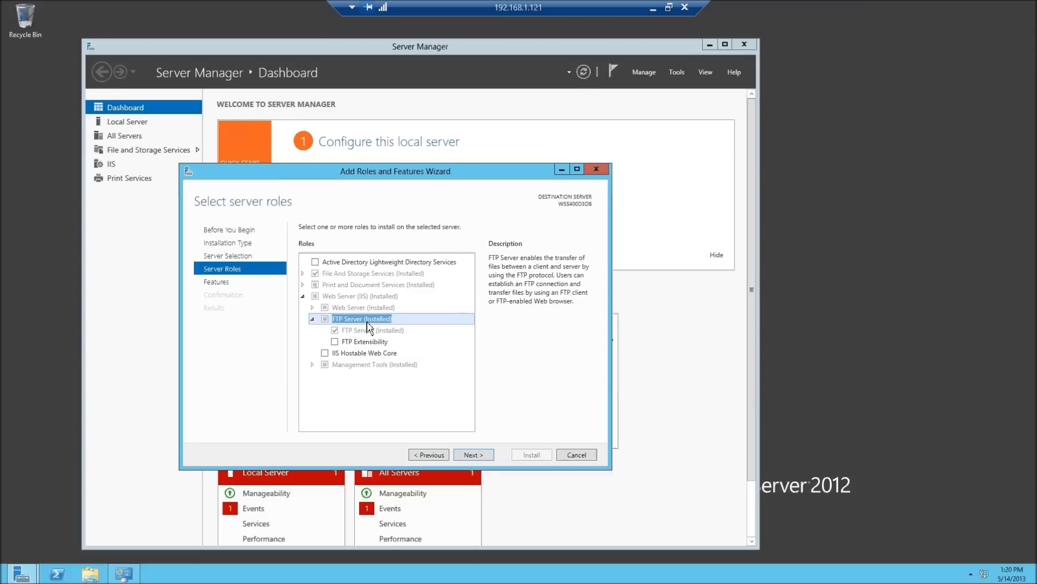
pyautogui.click(314, 309)
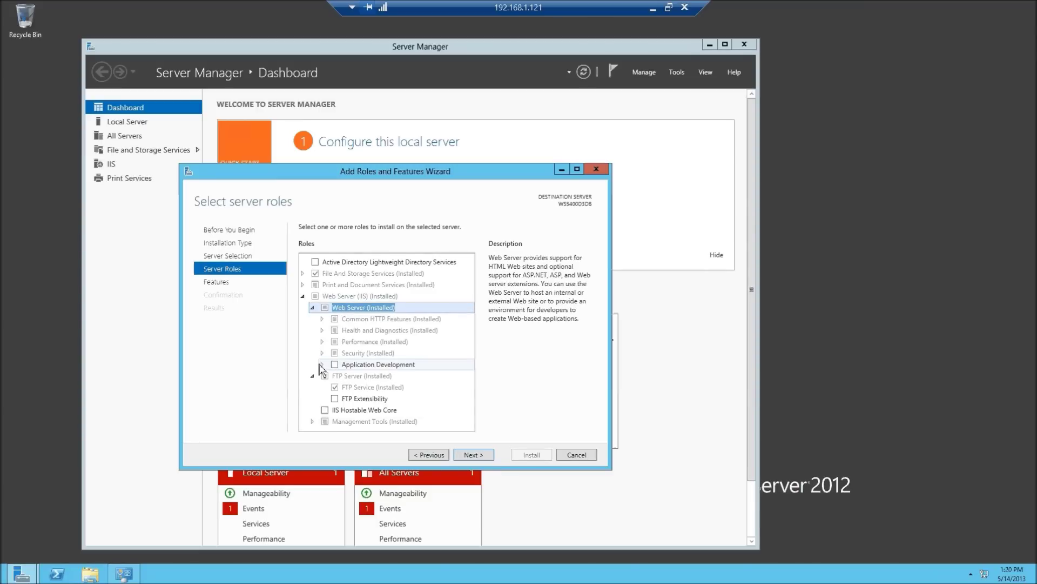
pyautogui.click(322, 365)
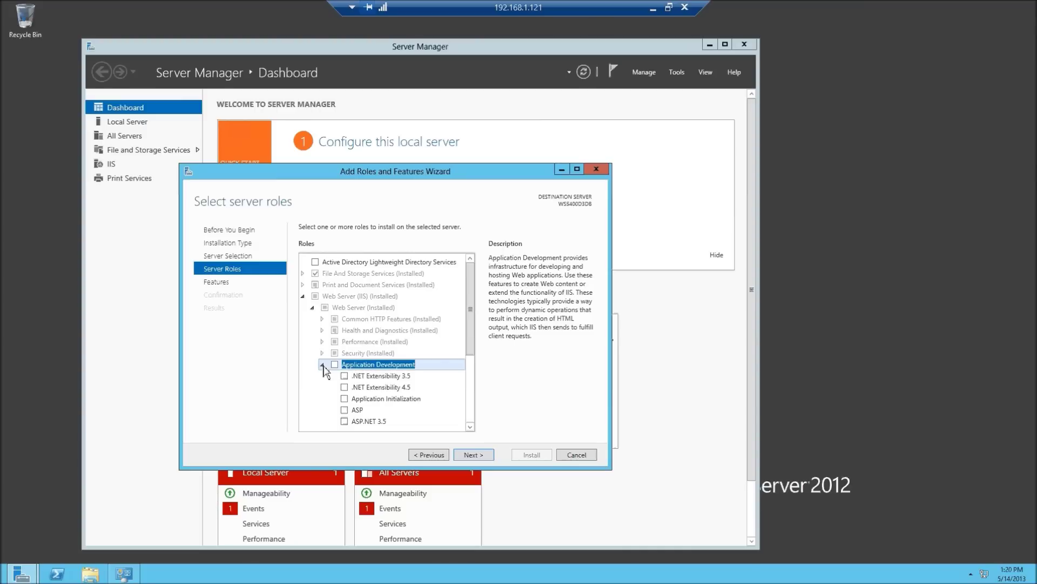
pyautogui.click(323, 366)
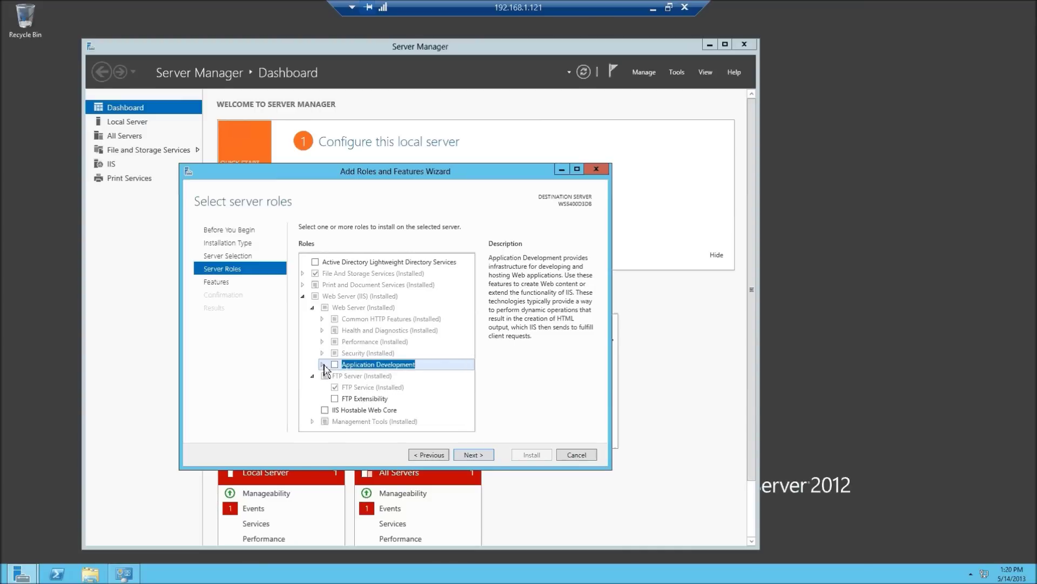
pyautogui.click(323, 364)
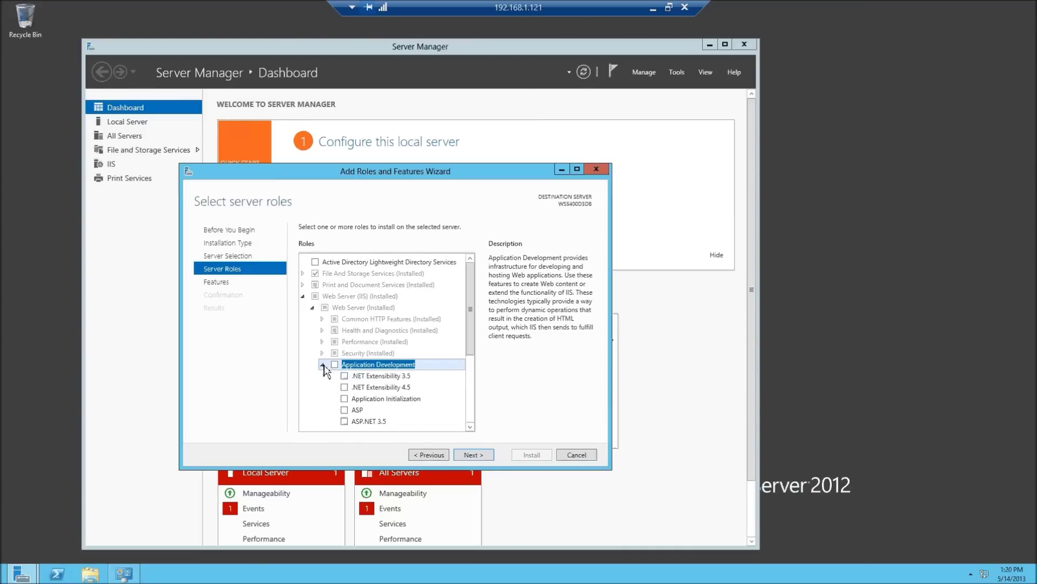
pyautogui.click(322, 366)
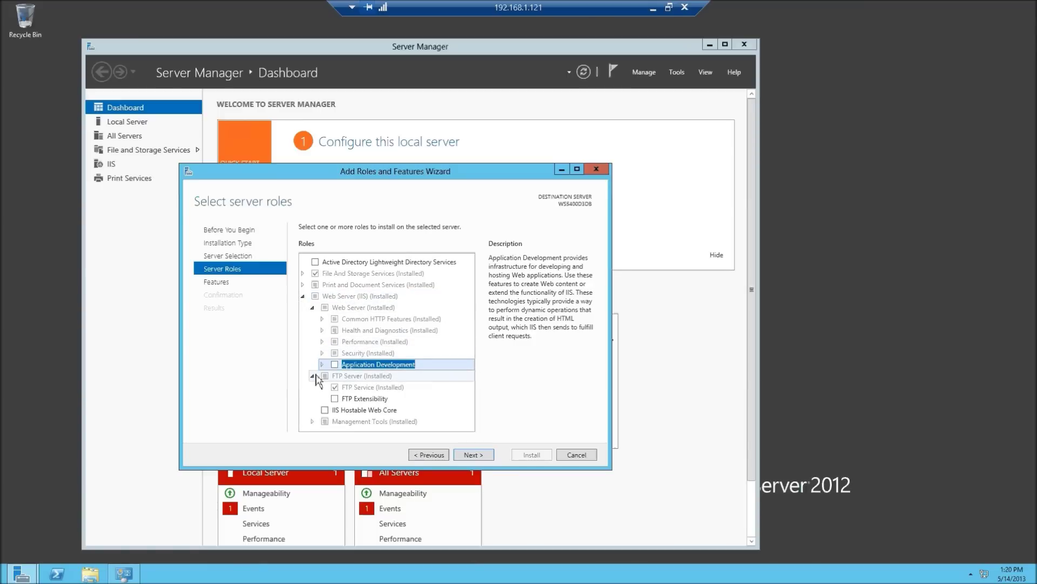
# Step: Collapse FTP Server, Web Server and Web Server (IIS), and briefly expand Print and Document Services
pyautogui.click(314, 375)
pyautogui.click(312, 308)
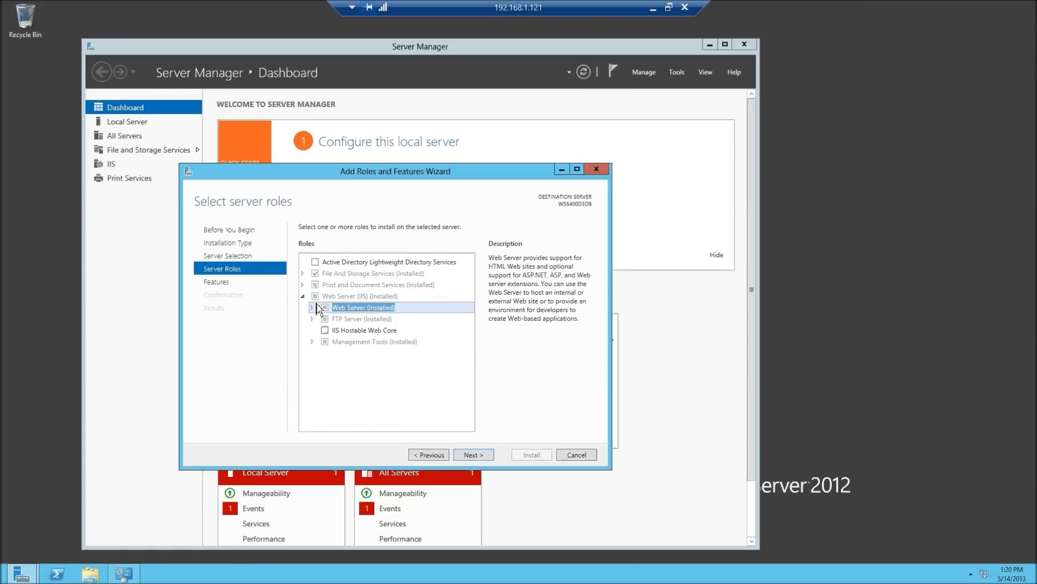
pyautogui.click(303, 296)
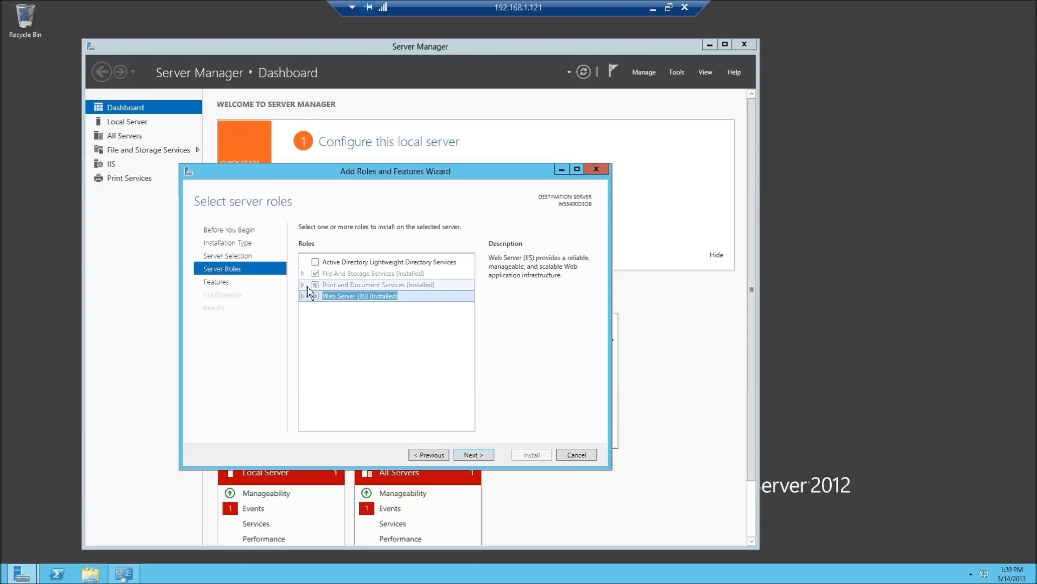
pyautogui.click(305, 286)
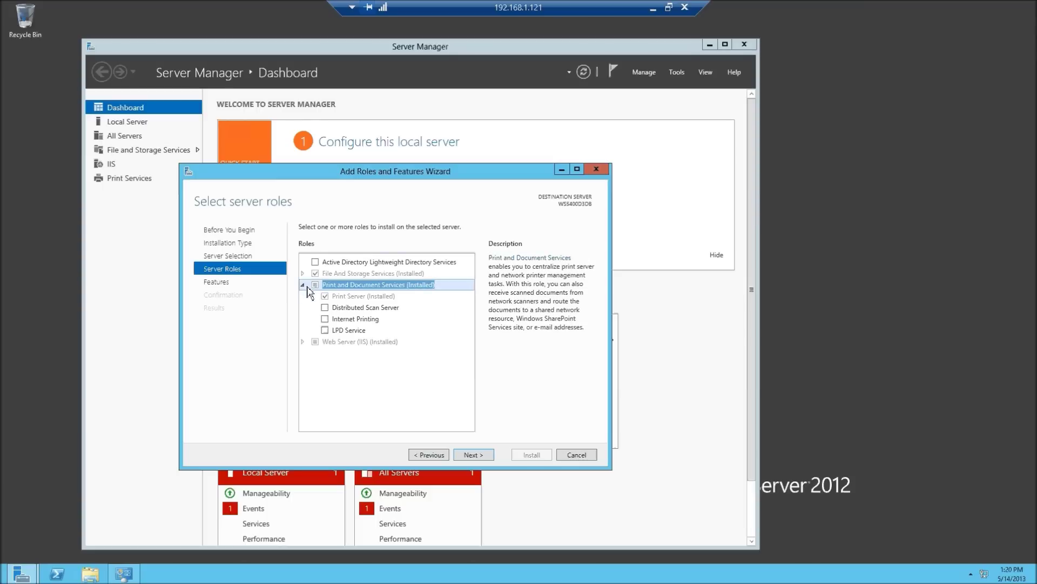
pyautogui.click(304, 285)
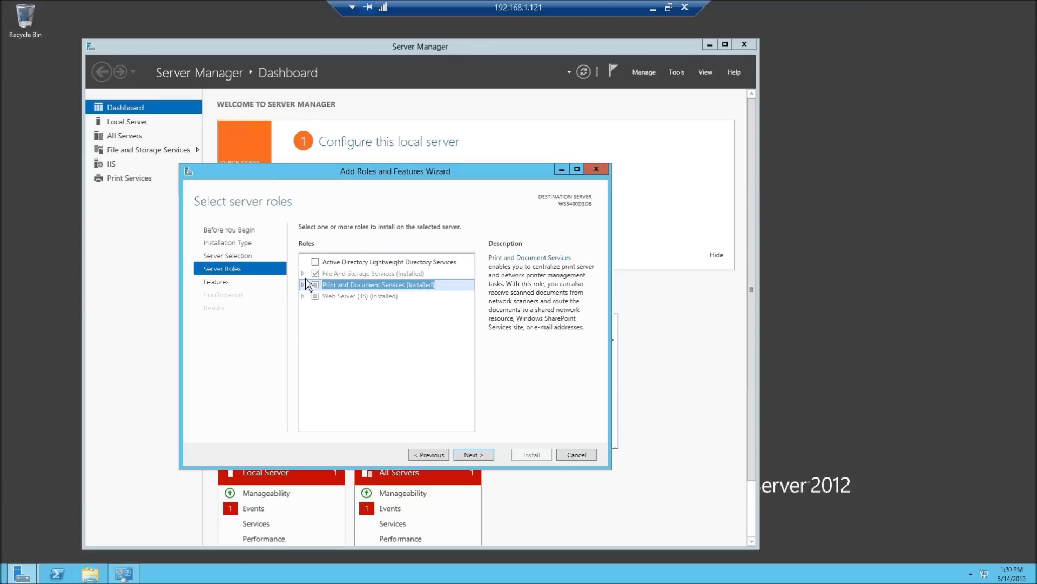
# Step: Expand File And Storage Services and File and iSCSI Services to review sub-roles, then collapse both
pyautogui.click(303, 273)
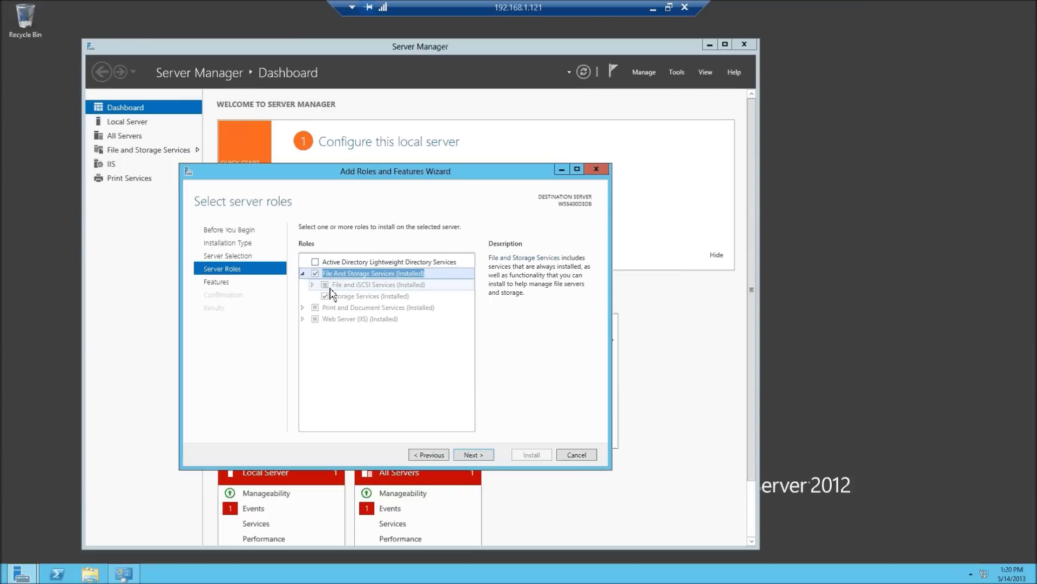
pyautogui.click(312, 284)
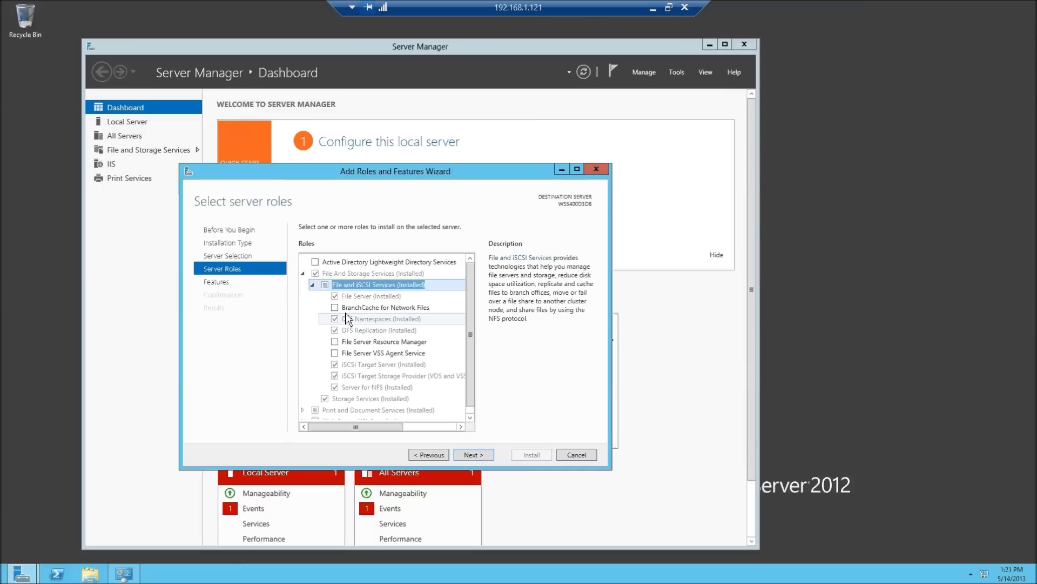
pyautogui.click(313, 284)
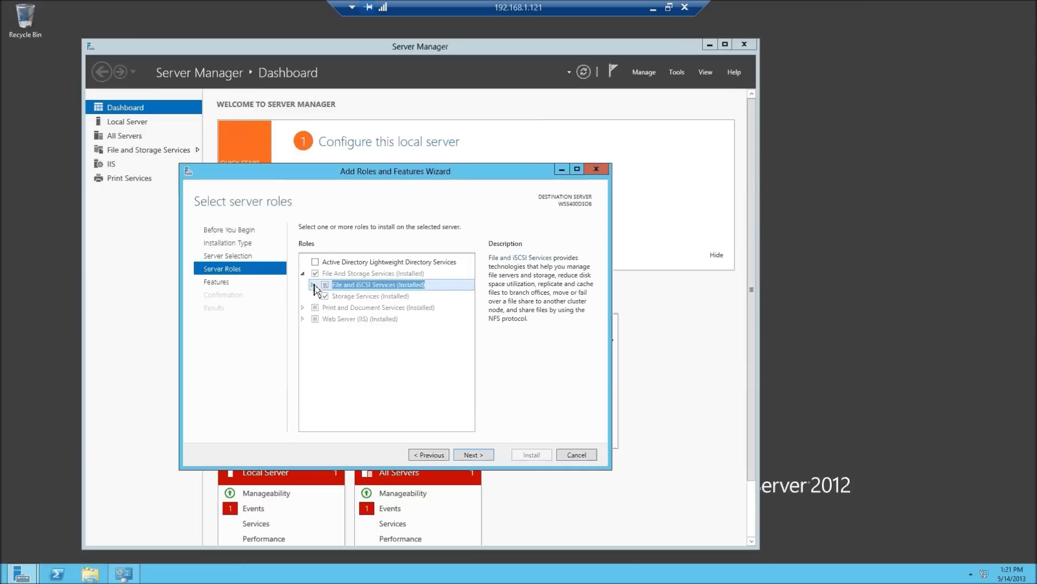
pyautogui.click(303, 274)
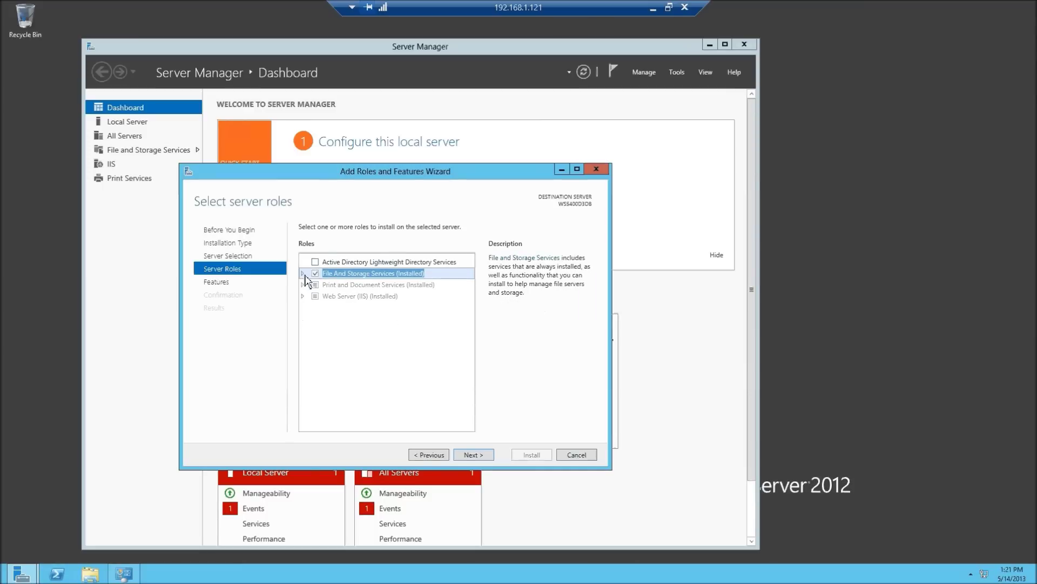
# Step: Switch to Features and read the descriptions of Client for NFS and Multipath I/O
pyautogui.click(232, 289)
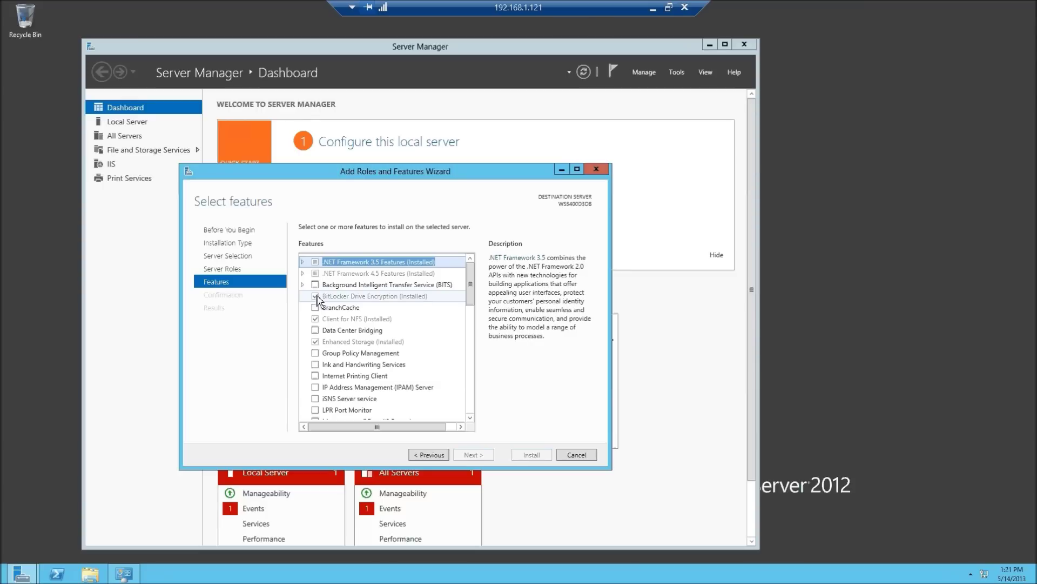
pyautogui.click(354, 321)
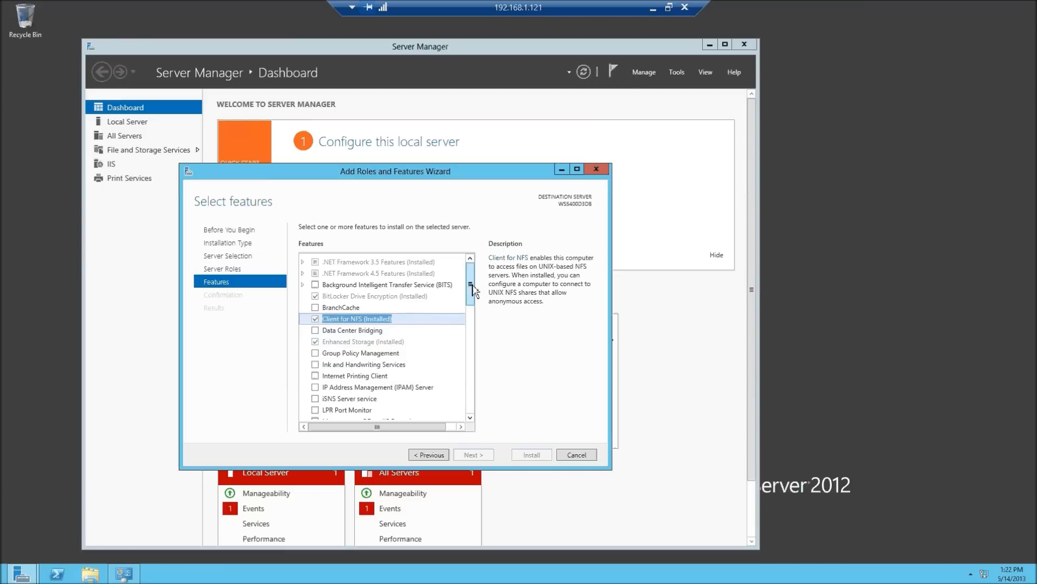
pyautogui.moveTo(470, 291); pyautogui.dragTo(473, 316)
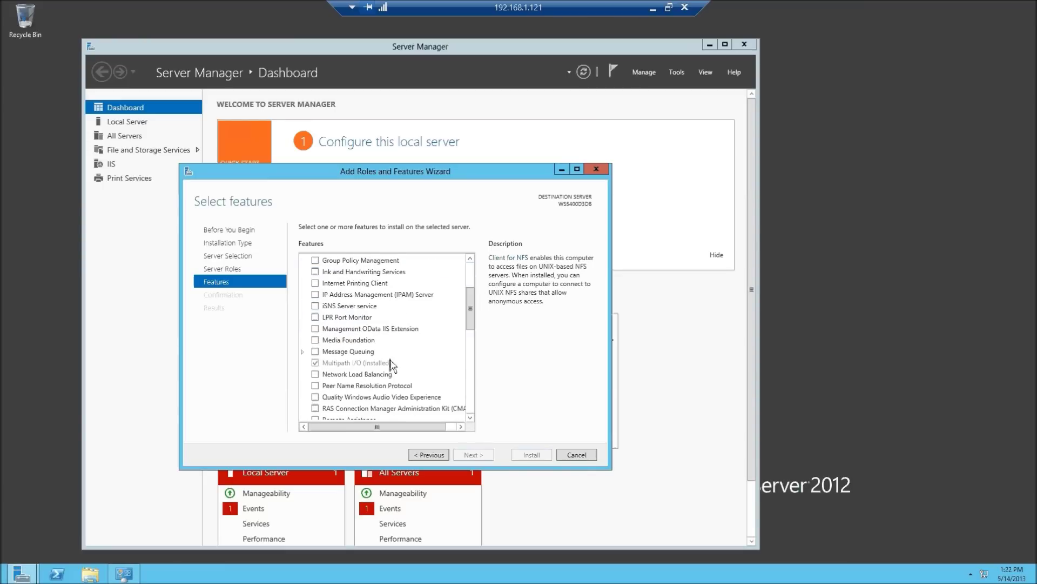
pyautogui.click(333, 362)
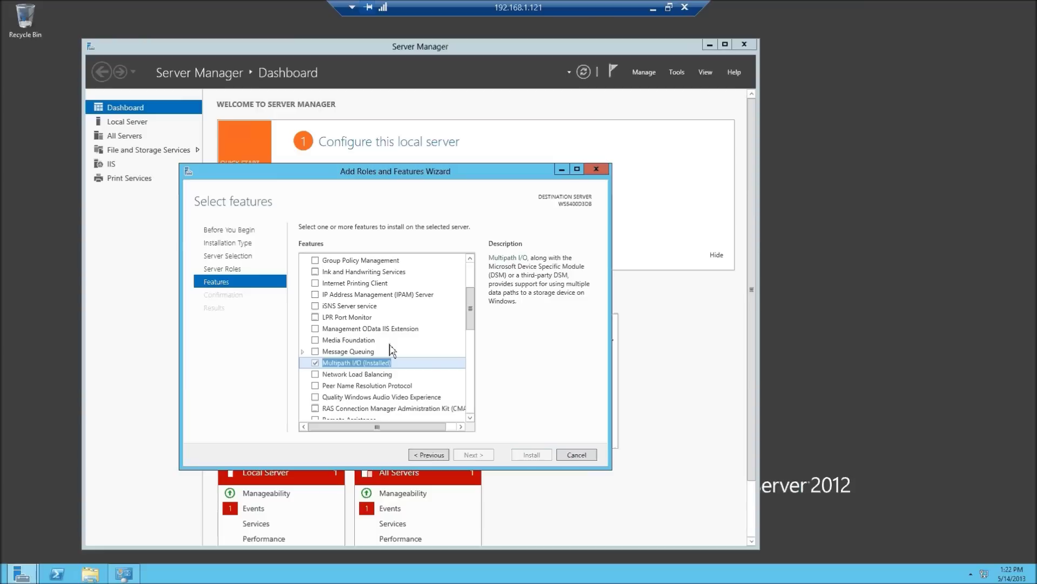
# Step: Scroll through the Features list and cancel the wizard without installing anything
pyautogui.scroll(3, 471, 335)
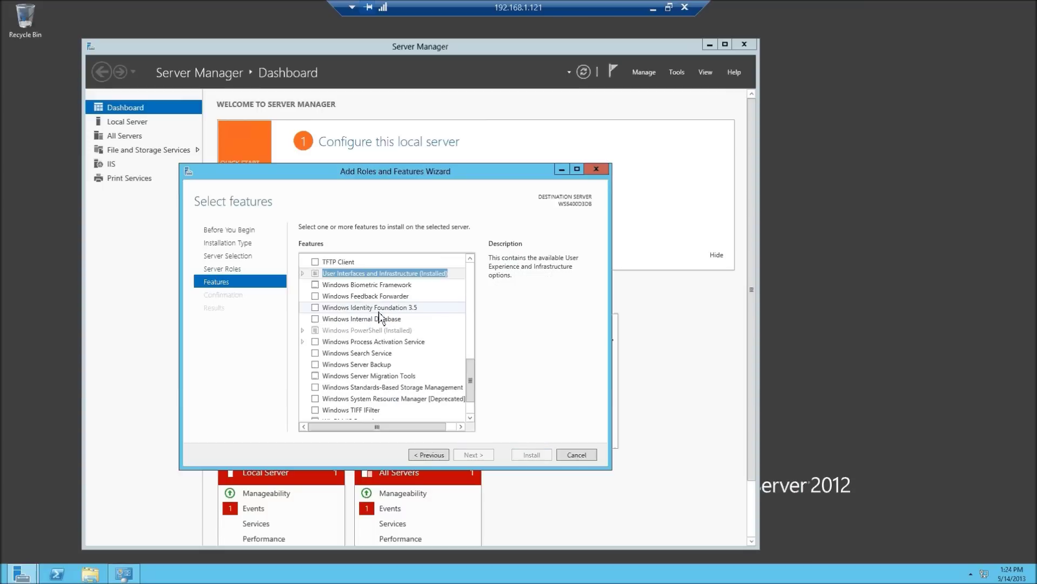
pyautogui.scroll(-3, 384, 335)
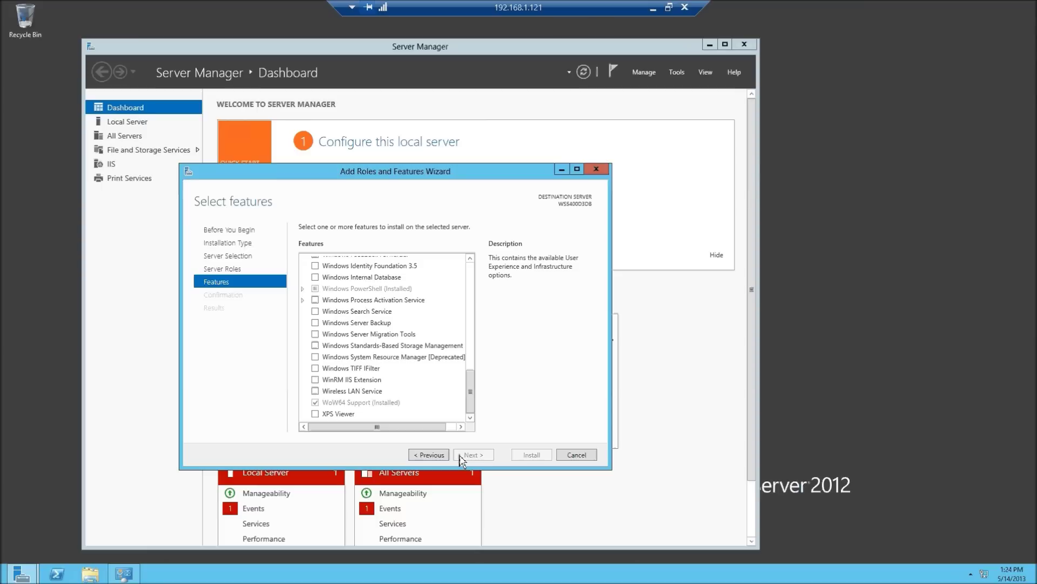
pyautogui.click(597, 168)
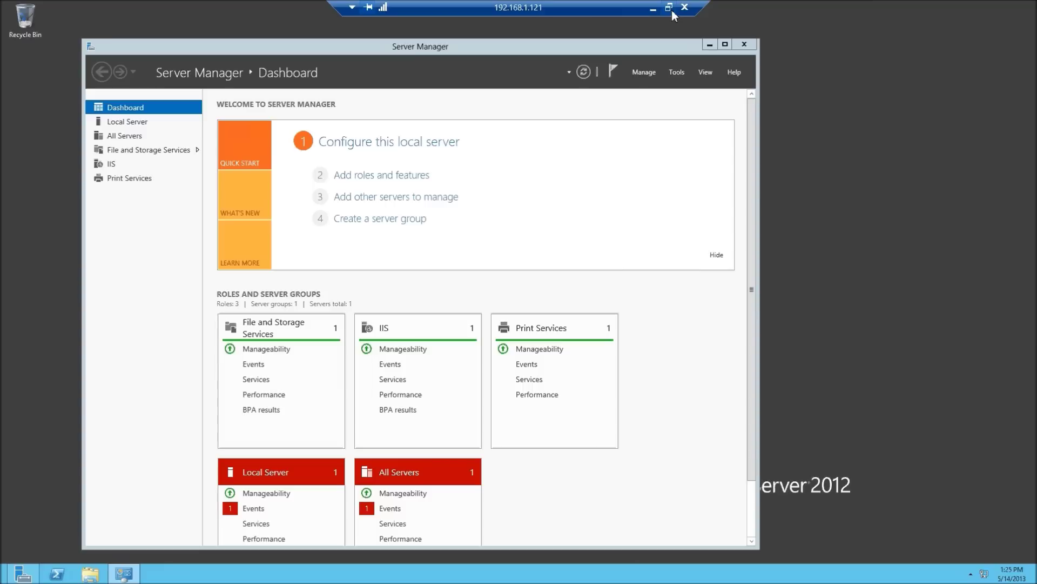